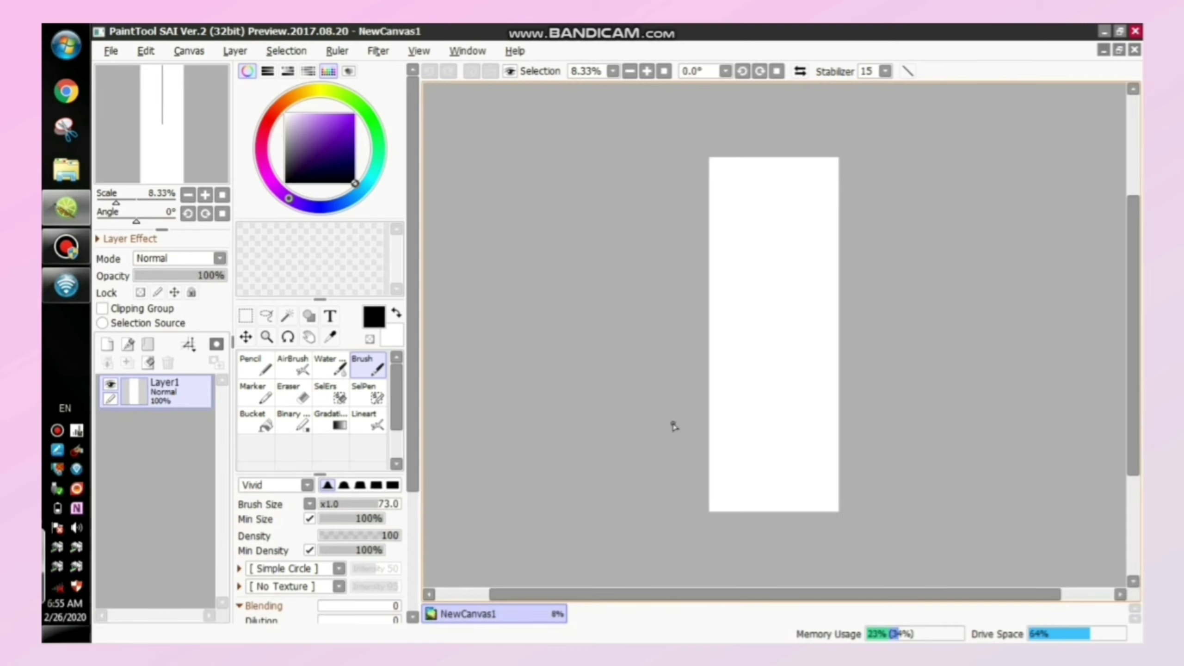
{"action": "left_click", "coordinate": [647, 71]}
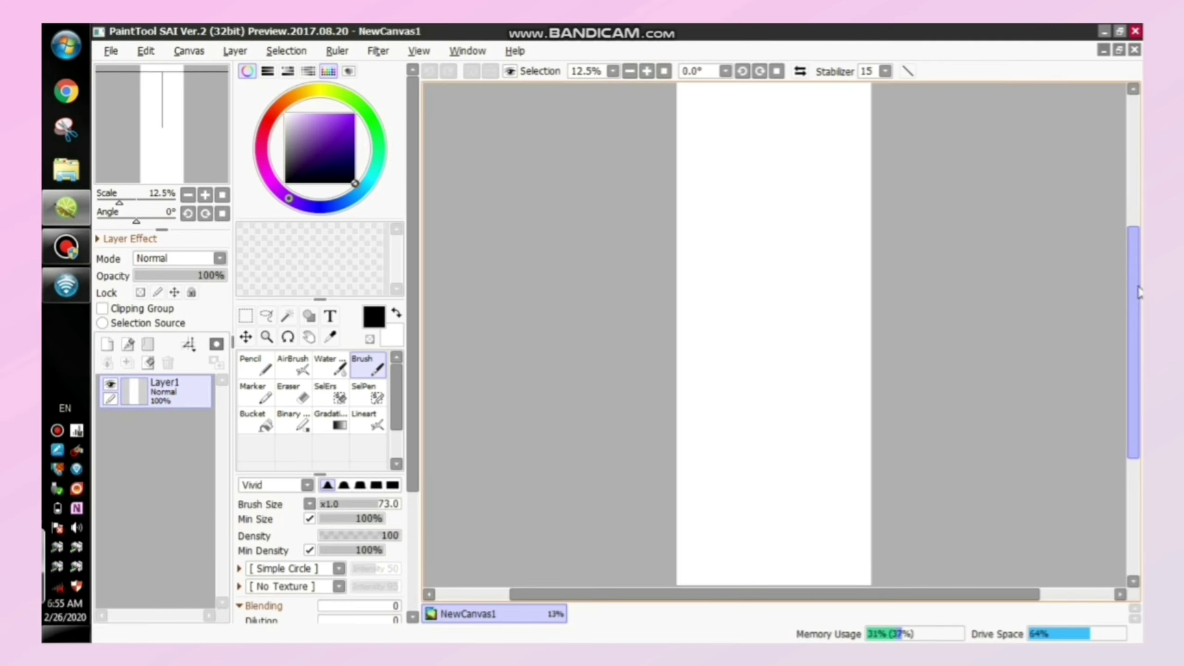
{"action": "left_click", "coordinate": [646, 71]}
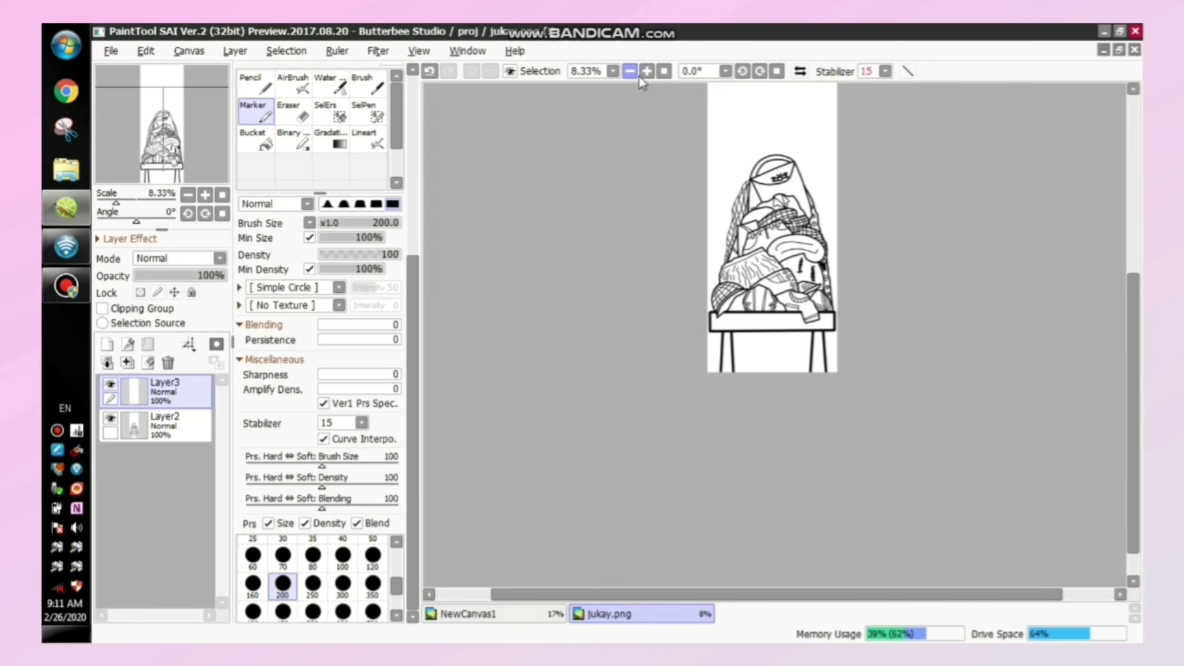
- Examine the jukay.png line art up close, from the bag at the peak of the clothes pile down to the table legs
{"action": "left_click", "coordinate": [646, 70]}
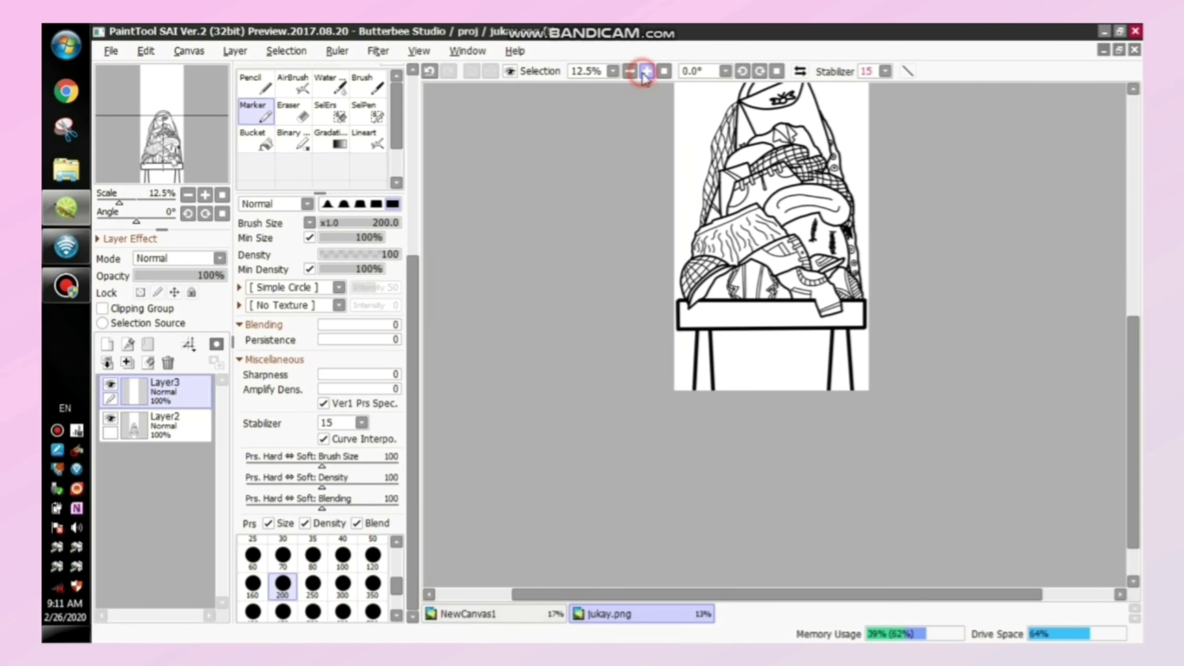
{"action": "left_click", "coordinate": [646, 71]}
{"action": "left_click", "coordinate": [647, 71]}
{"action": "left_click", "coordinate": [646, 71]}
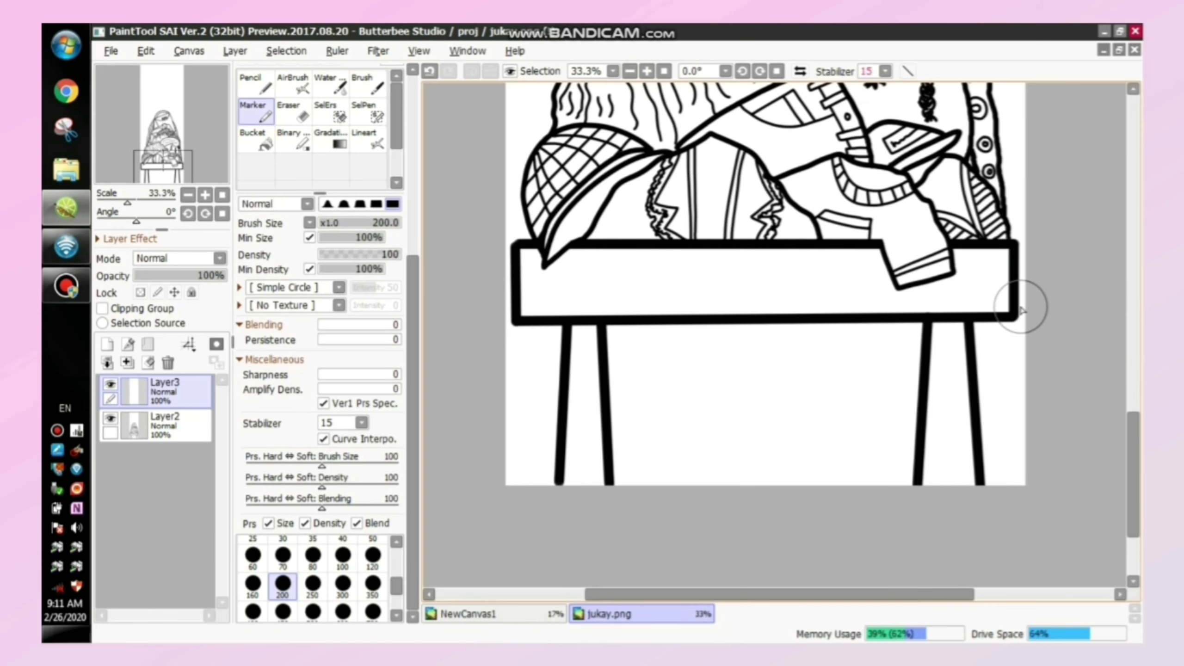
{"action": "left_click", "coordinate": [1138, 510]}
{"action": "left_click_drag", "start_coordinate": [1135, 505], "coordinate": [1135, 380]}
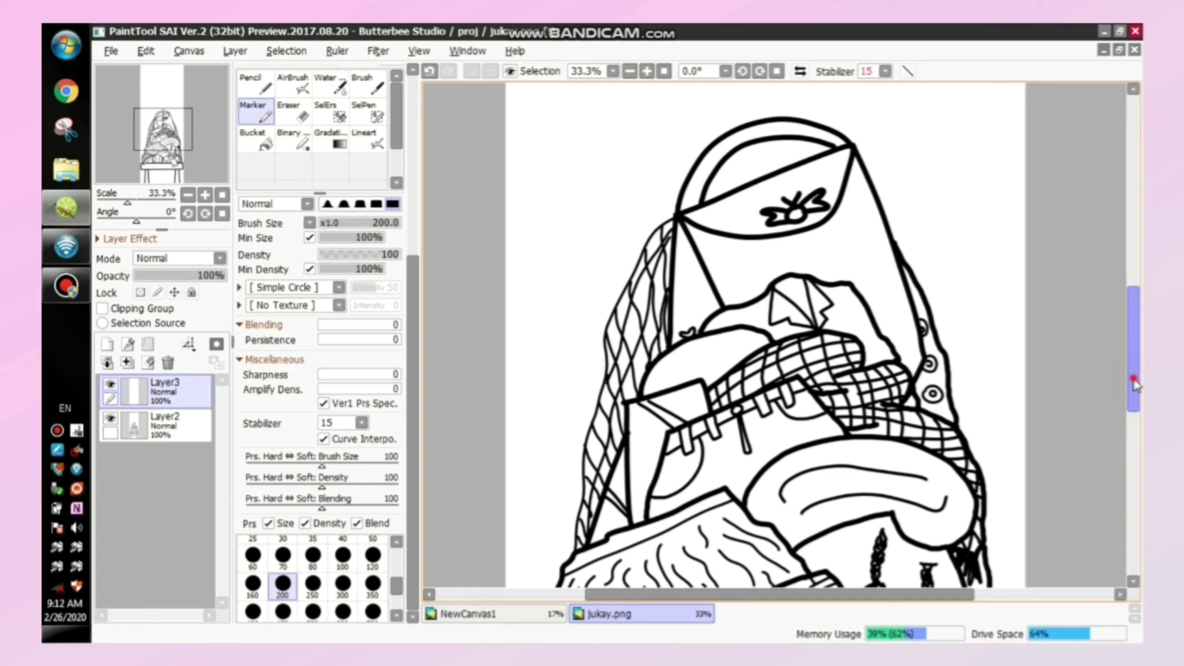
{"action": "left_click_drag", "start_coordinate": [1134, 383], "coordinate": [1136, 389]}
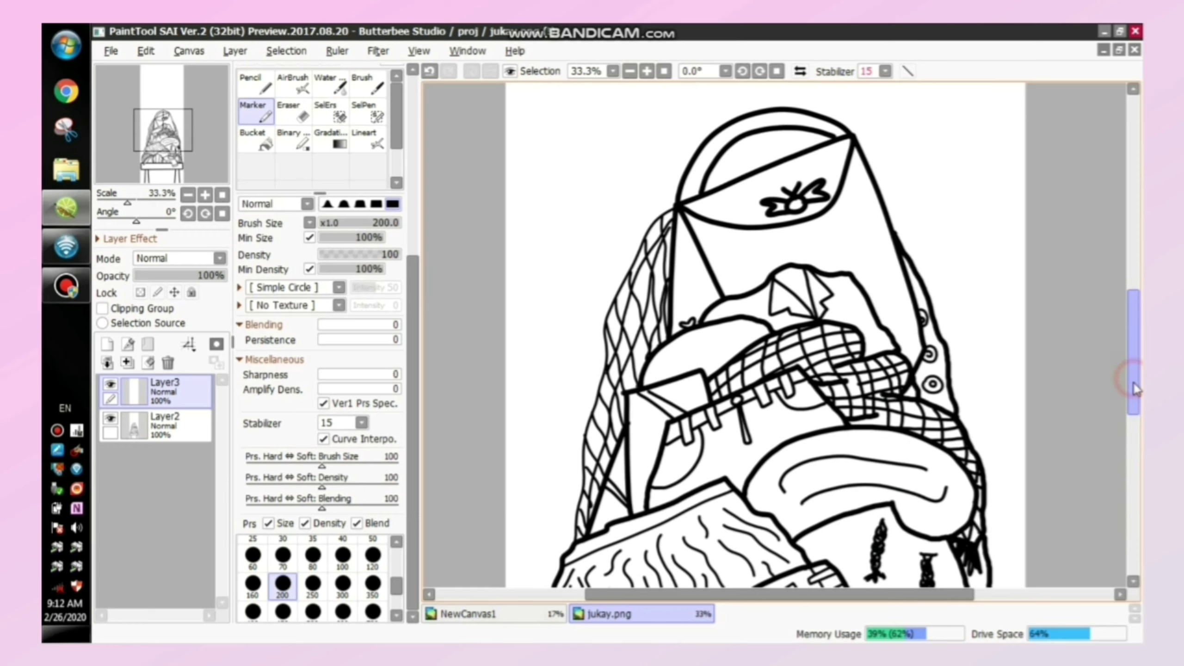
{"action": "left_click_drag", "start_coordinate": [1134, 382], "coordinate": [1132, 418]}
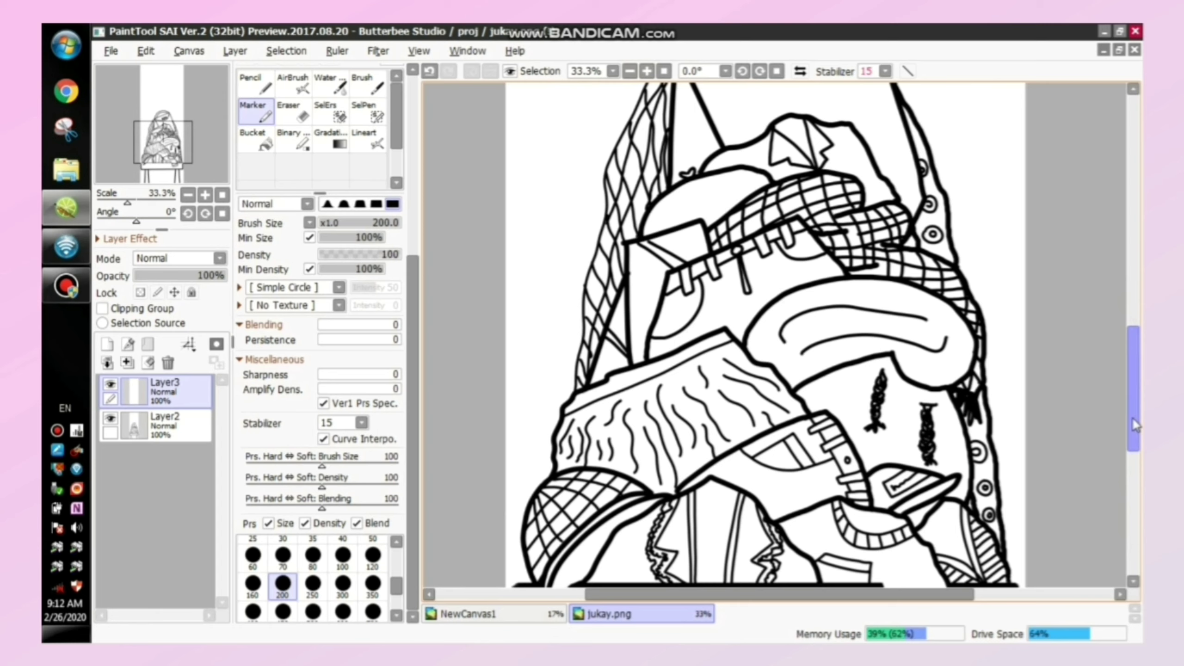
{"action": "left_click", "coordinate": [1133, 420]}
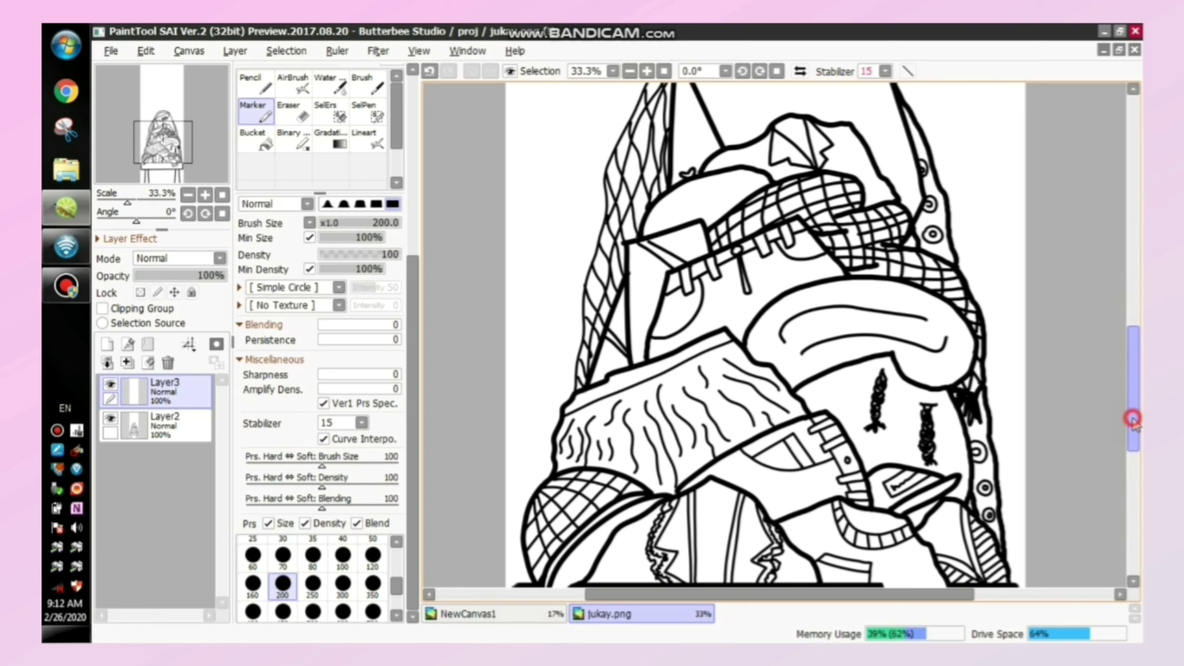
{"action": "left_click_drag", "start_coordinate": [1132, 420], "coordinate": [1138, 478]}
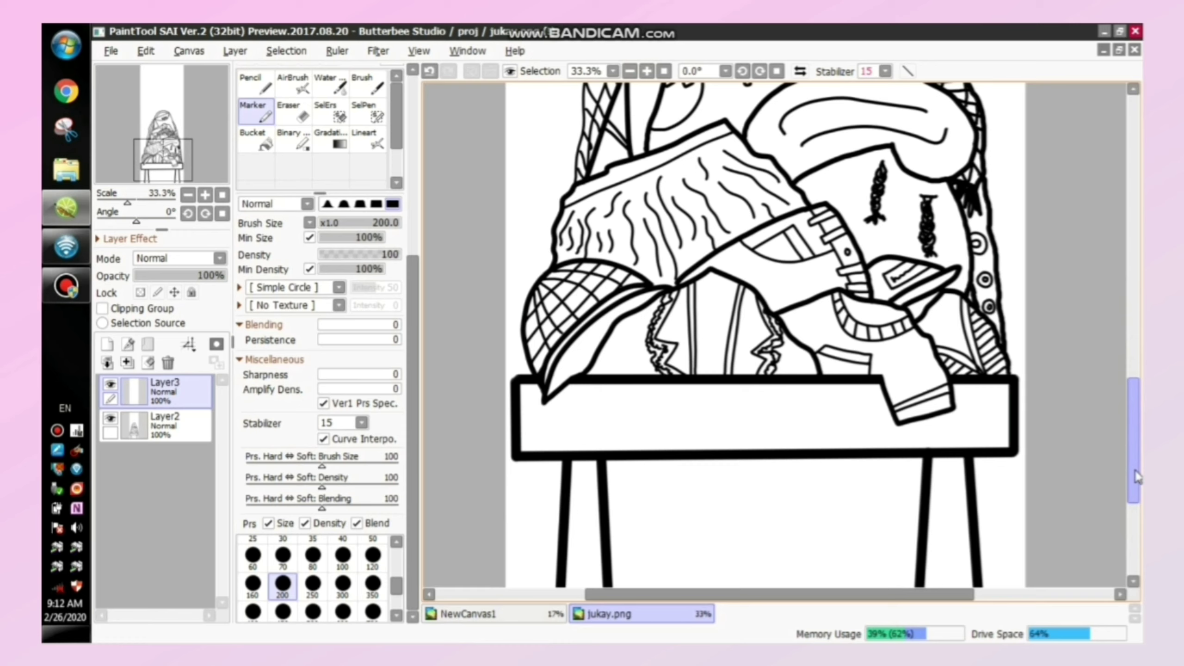
{"action": "left_click", "coordinate": [1136, 471]}
{"action": "left_click_drag", "start_coordinate": [1136, 472], "coordinate": [1137, 505]}
{"action": "left_click", "coordinate": [631, 71]}
{"action": "left_click", "coordinate": [632, 72]}
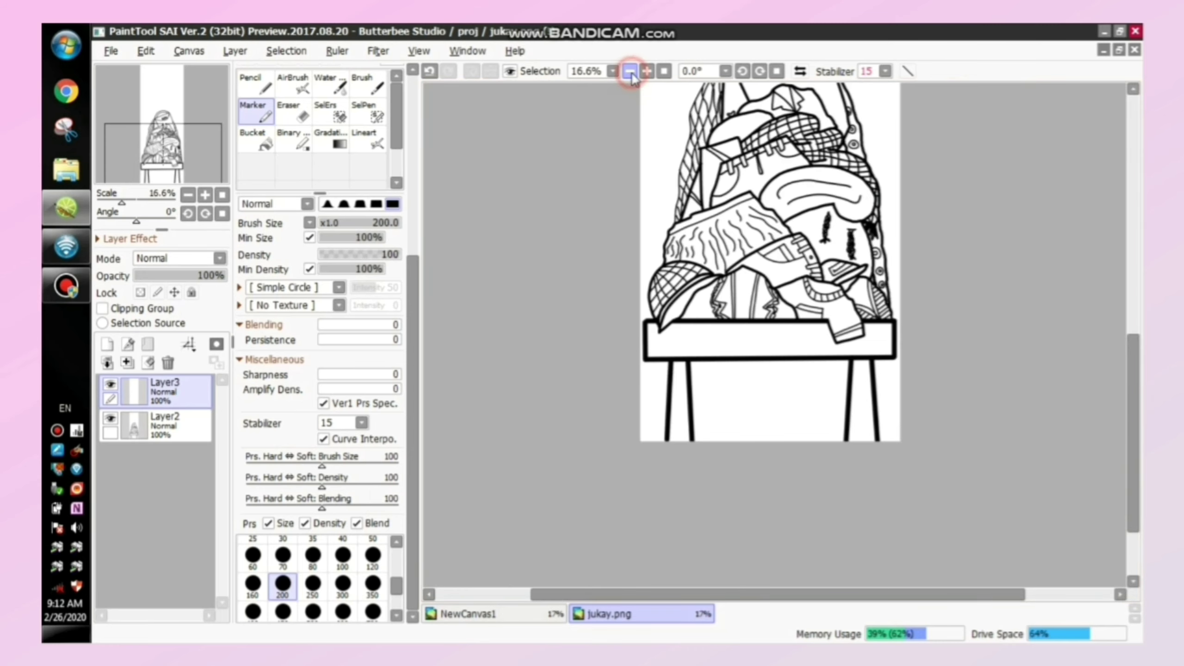
{"action": "left_click_drag", "start_coordinate": [1137, 446], "coordinate": [1137, 404]}
- Save the drawing as jukay in PNG format in the Butterbee Studio proj folder
{"action": "left_click", "coordinate": [109, 52]}
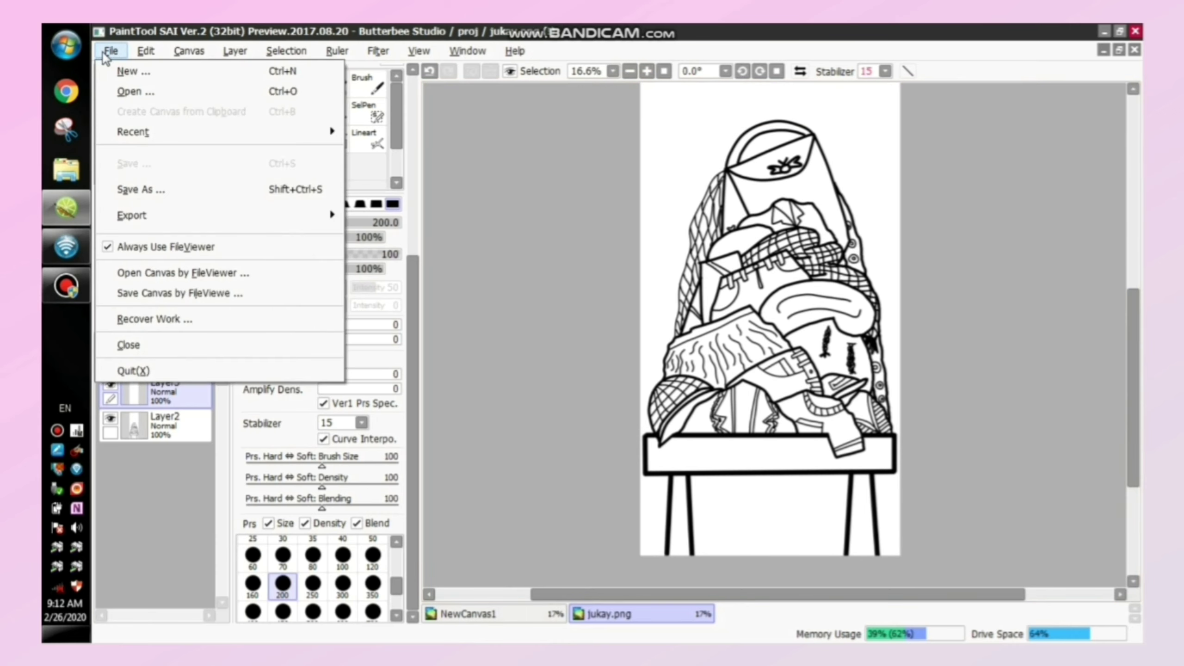
{"action": "left_click", "coordinate": [144, 184]}
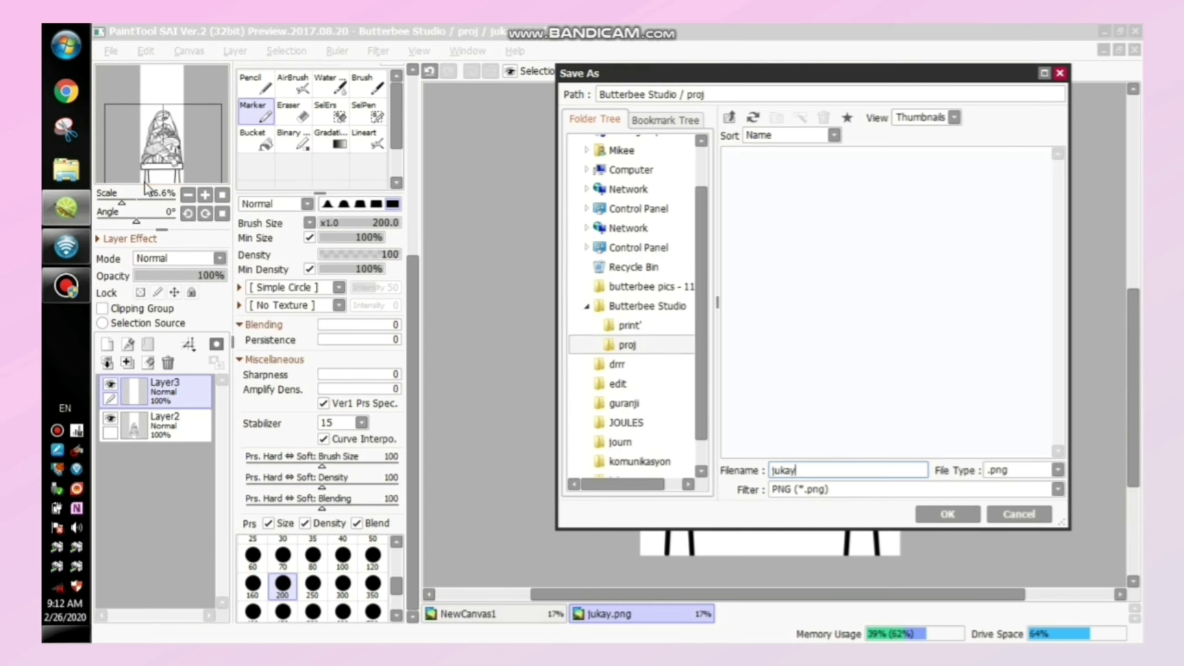
{"action": "left_click", "coordinate": [931, 517]}
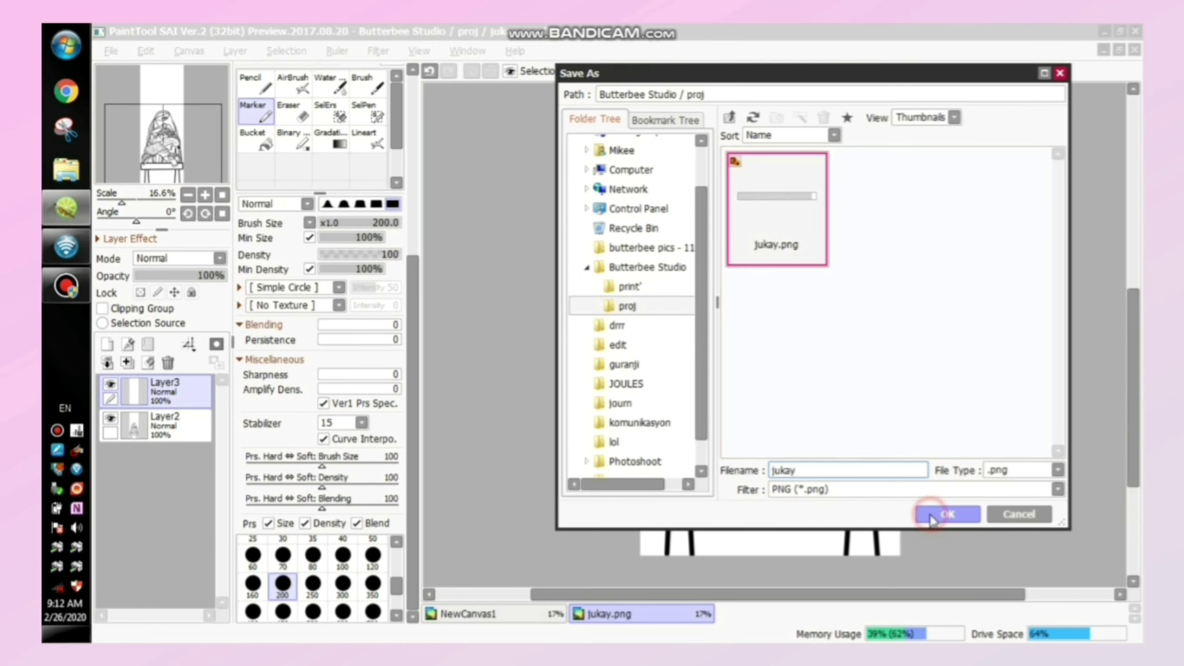
{"action": "left_click", "coordinate": [791, 327]}
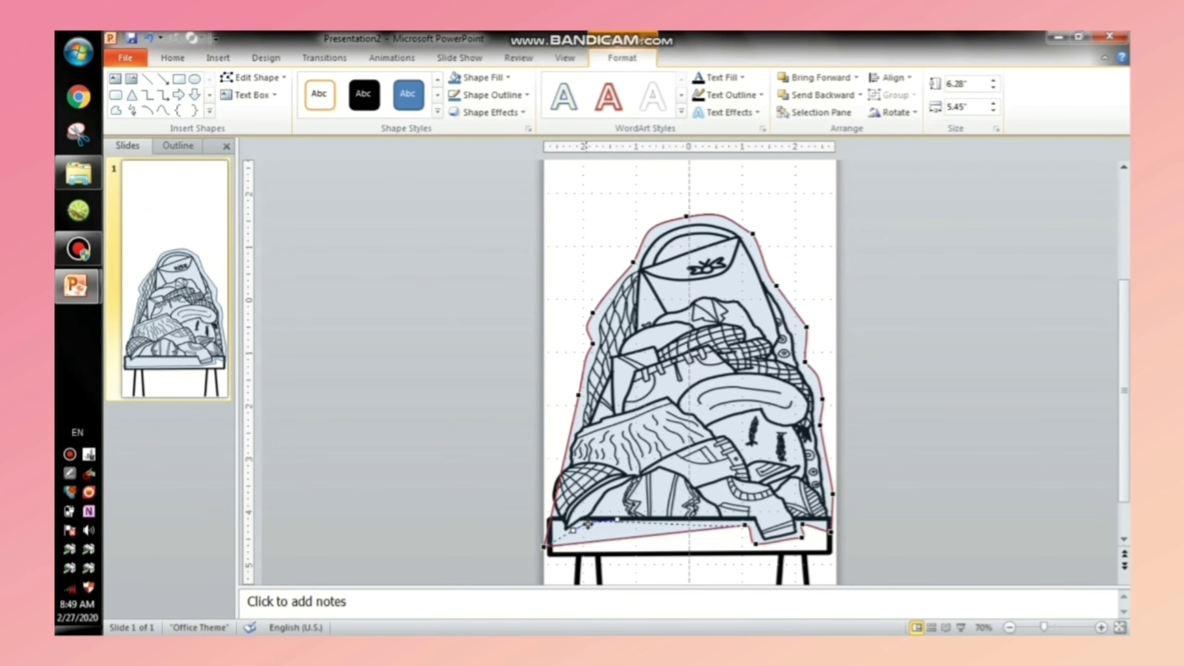
- In PowerPoint, adjust the edit points of the freeform shape to follow the lower and left contours of the clothes pile
{"action": "left_click_drag", "start_coordinate": [566, 466], "coordinate": [577, 407]}
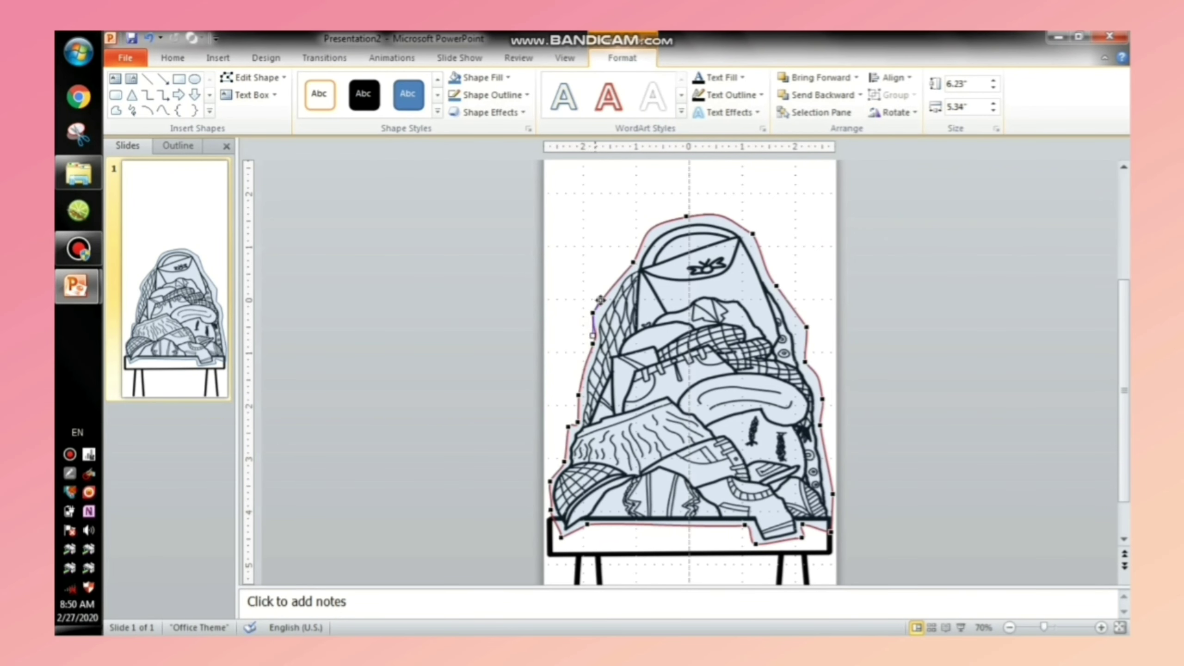
{"action": "left_click", "coordinate": [866, 356]}
{"action": "left_click", "coordinate": [811, 98]}
{"action": "left_click", "coordinate": [693, 448]}
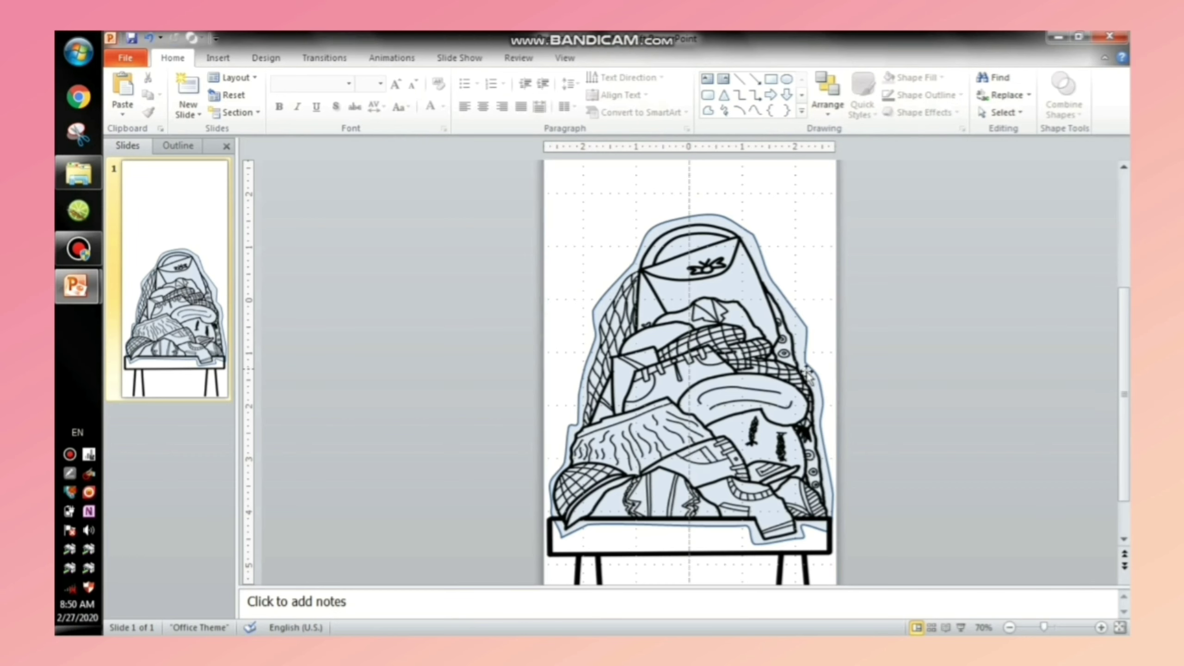
{"action": "left_click_drag", "start_coordinate": [823, 344], "coordinate": [529, 343]}
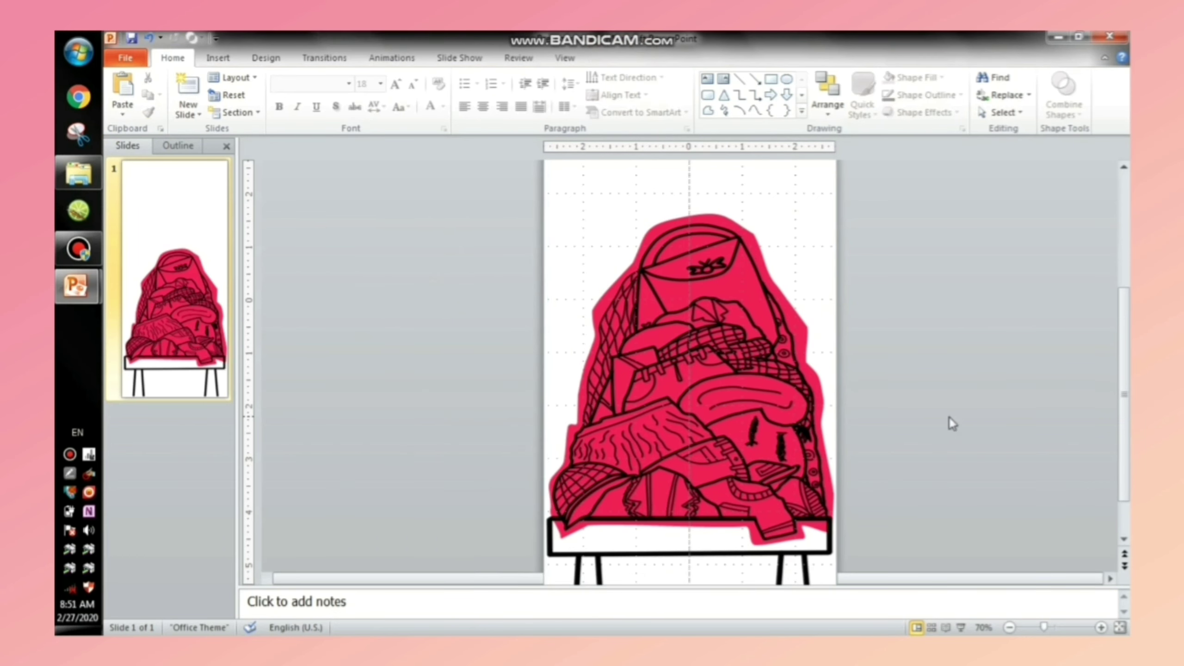
- Draw a freeform shape about 2.17 inches high and 5.83 inches wide over the table and its legs
{"action": "left_click", "coordinate": [218, 57]}
{"action": "left_click", "coordinate": [322, 94]}
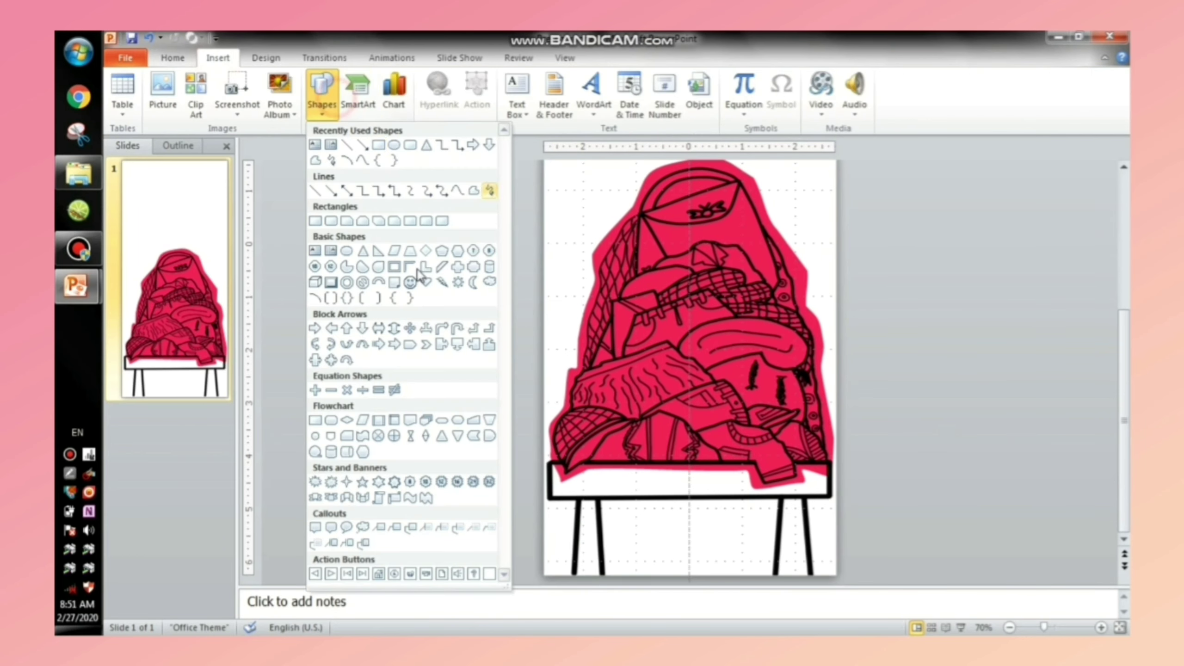
{"action": "left_click", "coordinate": [489, 190]}
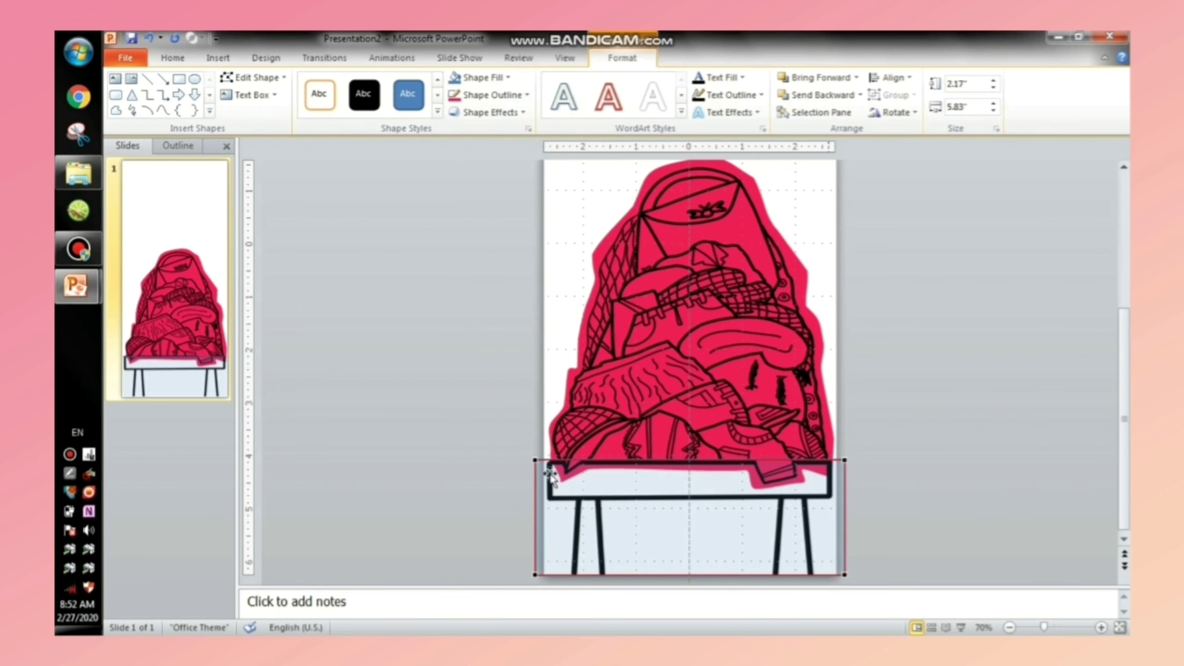
- Reshape the left side of the table's freeform shape to follow the tabletop end and the outer edge of the left legs
{"action": "left_click", "coordinate": [571, 513], "text": "ctrl"}
{"action": "left_click_drag", "start_coordinate": [535, 460], "coordinate": [545, 453]}
{"action": "left_click_drag", "start_coordinate": [535, 575], "coordinate": [569, 575]}
{"action": "left_click_drag", "start_coordinate": [530, 566], "coordinate": [566, 529]}
{"action": "left_click_drag", "start_coordinate": [613, 581], "coordinate": [564, 570]}
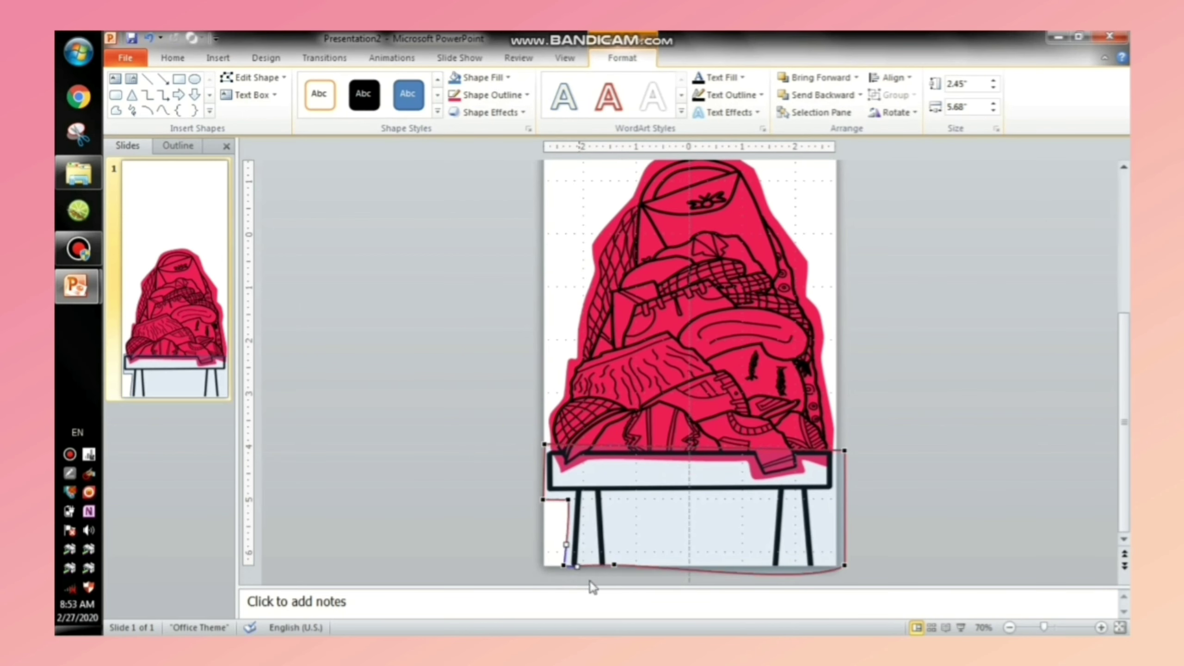
- Move the lower edit points of the table shape inward to cut out the gap between the left and right legs
{"action": "left_click_drag", "start_coordinate": [651, 571], "coordinate": [607, 506]}
{"action": "left_click_drag", "start_coordinate": [569, 506], "coordinate": [609, 526]}
{"action": "key", "text": "ctrl+z"}
{"action": "left_click", "coordinate": [607, 506]}
{"action": "left_click_drag", "start_coordinate": [744, 553], "coordinate": [766, 508]}
{"action": "left_click_drag", "start_coordinate": [787, 527], "coordinate": [764, 531]}
{"action": "left_click", "coordinate": [767, 509]}
- Reshape the right side of the table shape to follow the tabletop end and the right legs
{"action": "left_click_drag", "start_coordinate": [844, 571], "coordinate": [818, 508]}
{"action": "left_click_drag", "start_coordinate": [844, 457], "coordinate": [834, 499]}
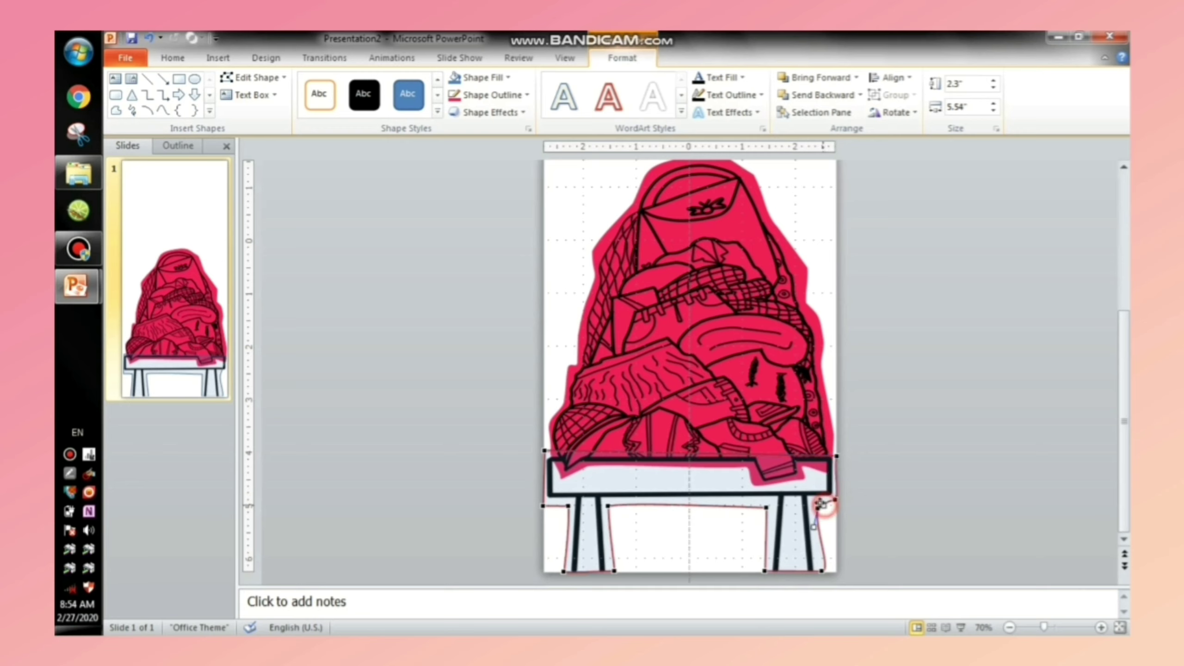
{"action": "left_click", "coordinate": [822, 570]}
{"action": "left_click_drag", "start_coordinate": [832, 571], "coordinate": [820, 551]}
{"action": "left_click_drag", "start_coordinate": [765, 570], "coordinate": [760, 570]}
- Fill the table shape with a custom brown color
{"action": "left_click", "coordinate": [787, 546]}
{"action": "left_click", "coordinate": [480, 78]}
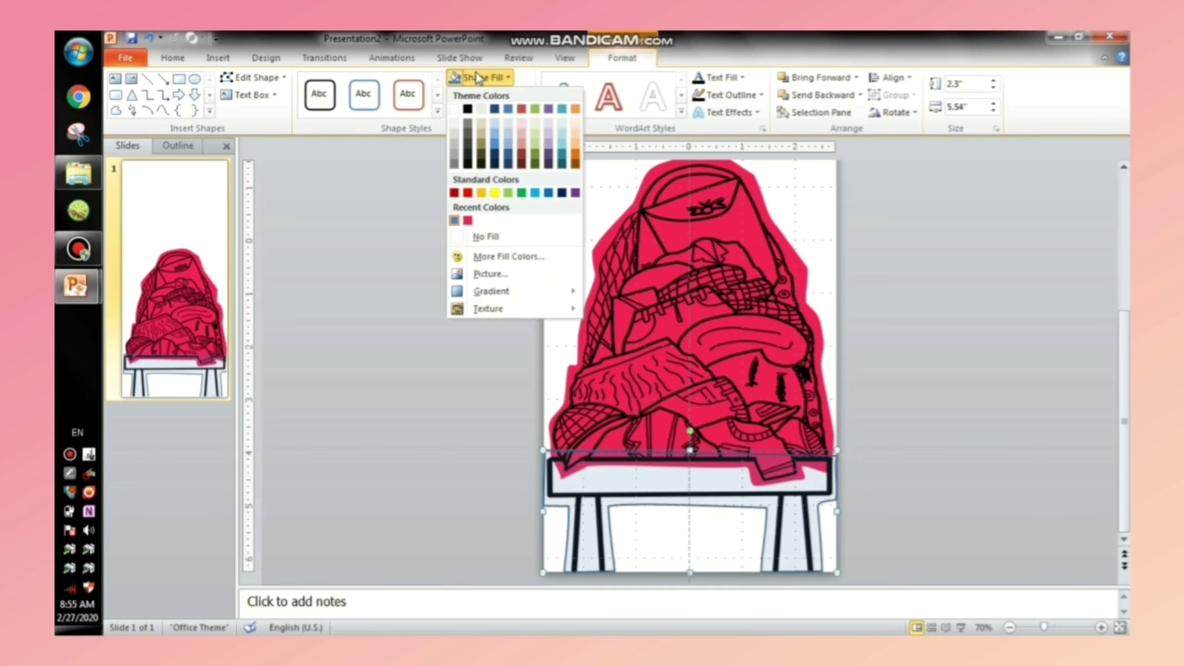
{"action": "left_click", "coordinate": [512, 257]}
{"action": "left_click", "coordinate": [548, 343]}
{"action": "left_click", "coordinate": [562, 202]}
{"action": "left_click", "coordinate": [513, 283]}
{"action": "left_click", "coordinate": [709, 200]}
{"action": "left_click_drag", "start_coordinate": [585, 466], "coordinate": [506, 465]}
{"action": "left_click", "coordinate": [709, 200]}
- Set the table shape's outline to the same recently used brown
{"action": "left_click", "coordinate": [491, 94]}
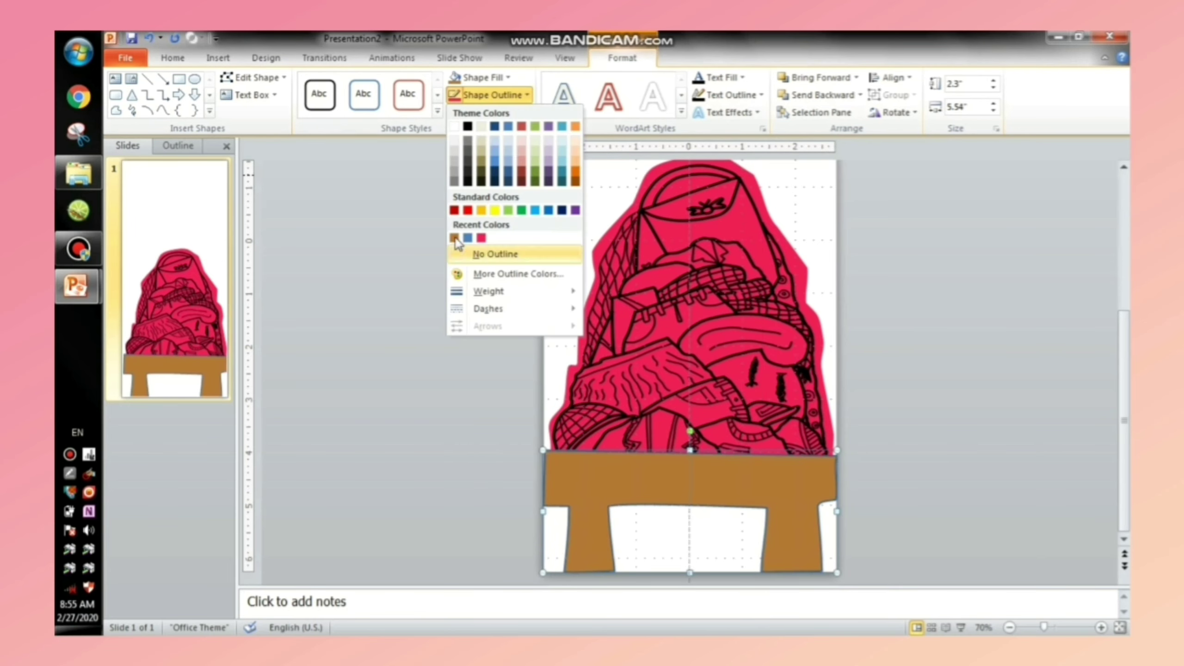
{"action": "left_click", "coordinate": [456, 239]}
{"action": "left_click", "coordinate": [886, 185]}
- Crop the empty area above the clothes pile from the line-art picture
{"action": "left_click", "coordinate": [1009, 627]}
{"action": "left_click", "coordinate": [1009, 627]}
{"action": "left_click", "coordinate": [1010, 627]}
{"action": "double_click", "coordinate": [739, 233]}
{"action": "left_click", "coordinate": [979, 87]}
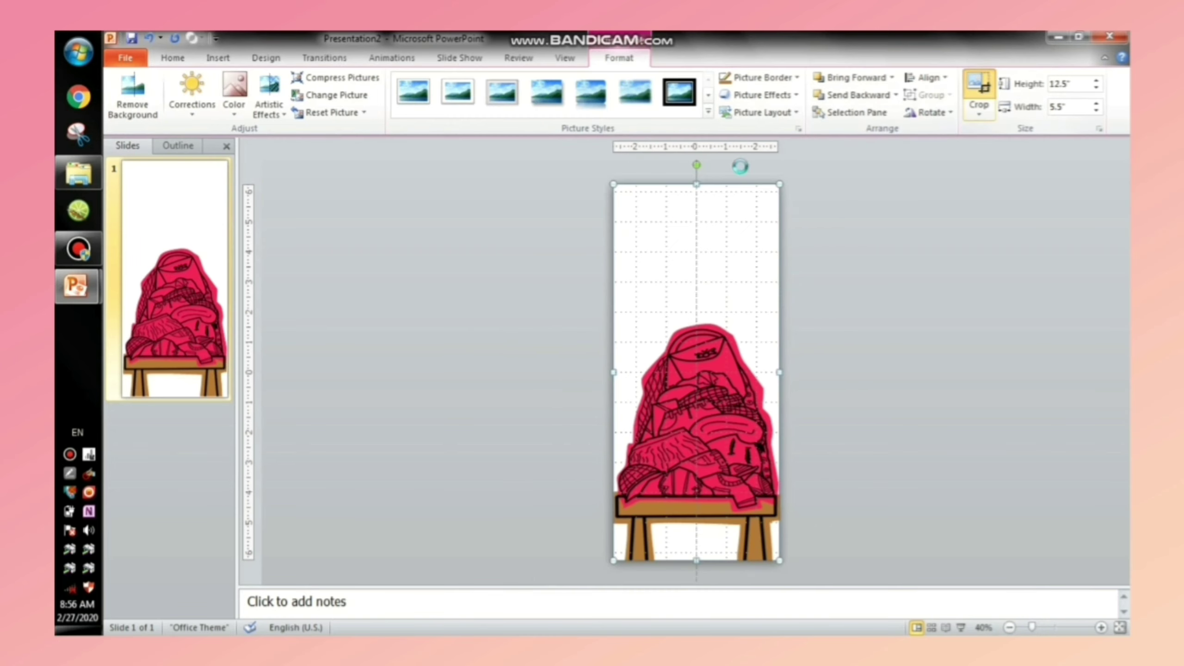
{"action": "left_click_drag", "start_coordinate": [698, 191], "coordinate": [698, 240]}
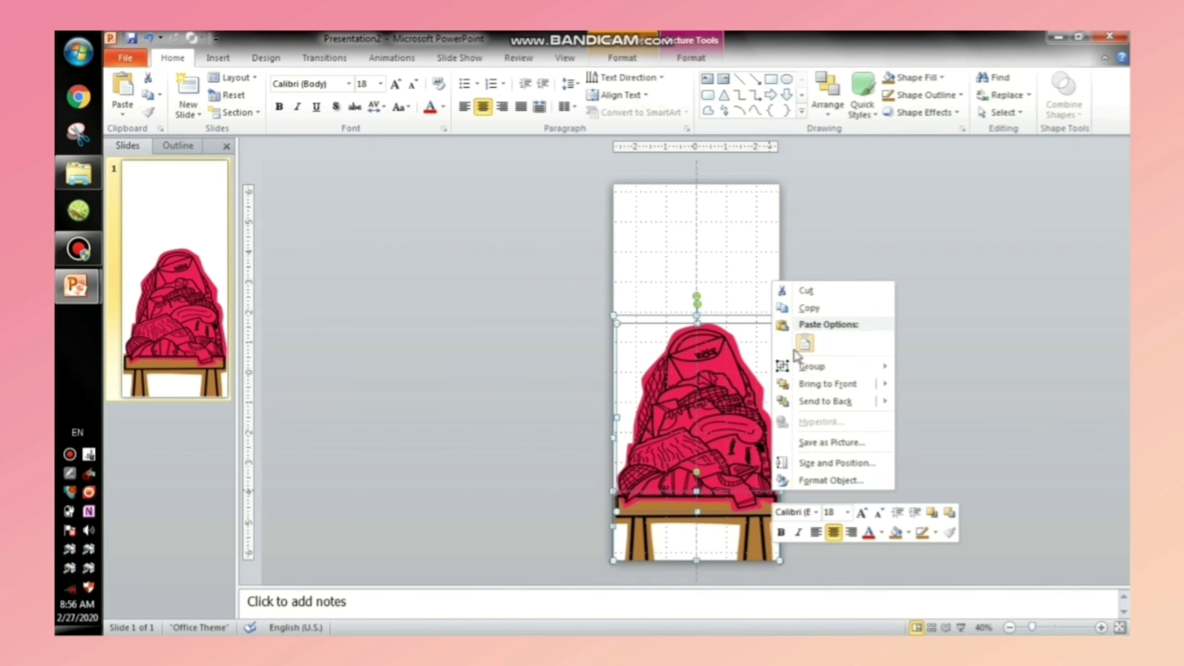
- Group the line art with its colored shapes and save the group as a picture
{"action": "left_click", "coordinate": [698, 405]}
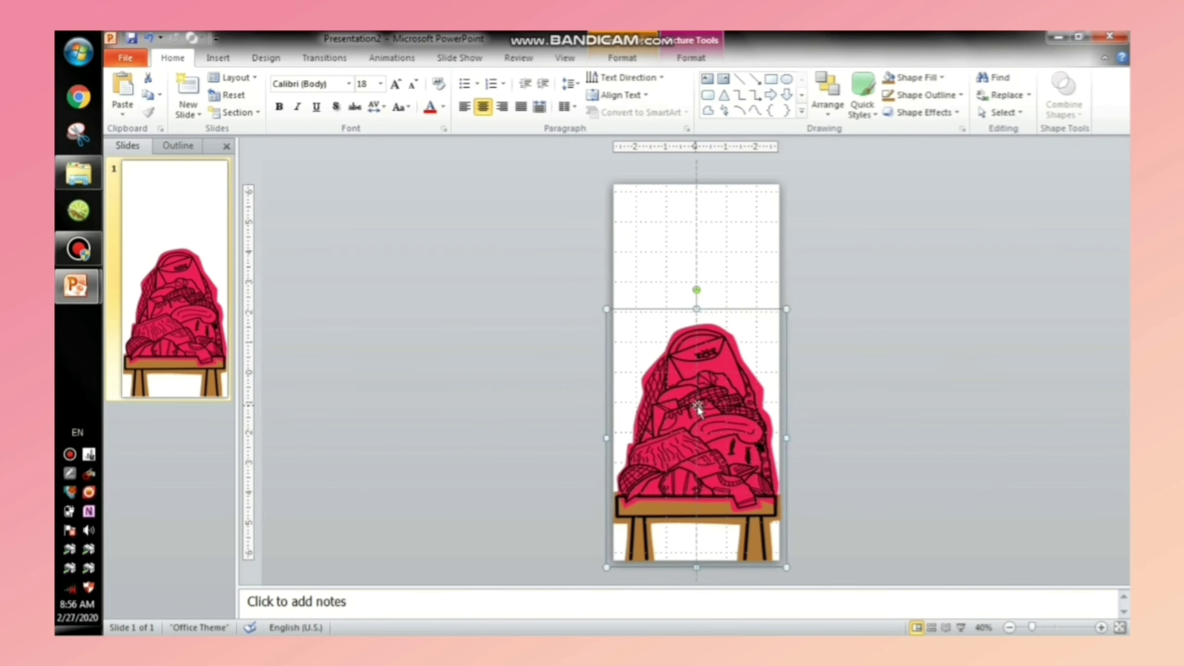
{"action": "left_click_drag", "start_coordinate": [541, 254], "coordinate": [864, 553]}
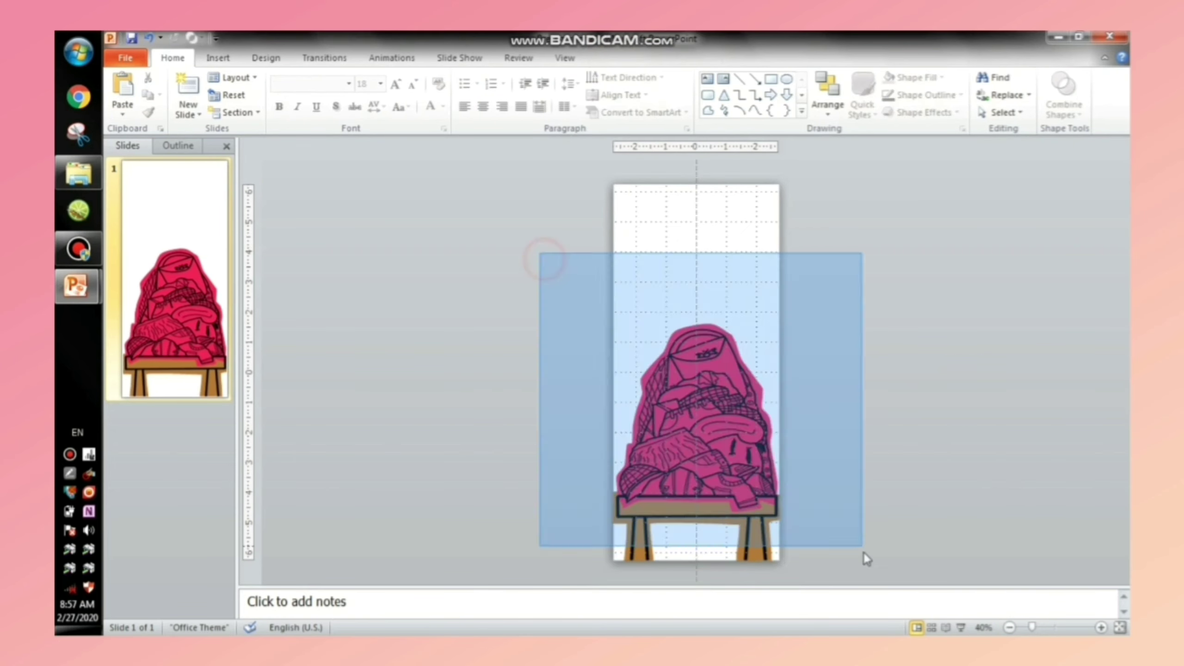
{"action": "right_click", "coordinate": [726, 256]}
{"action": "mouse_move", "coordinate": [758, 353]}
{"action": "left_click", "coordinate": [784, 414]}
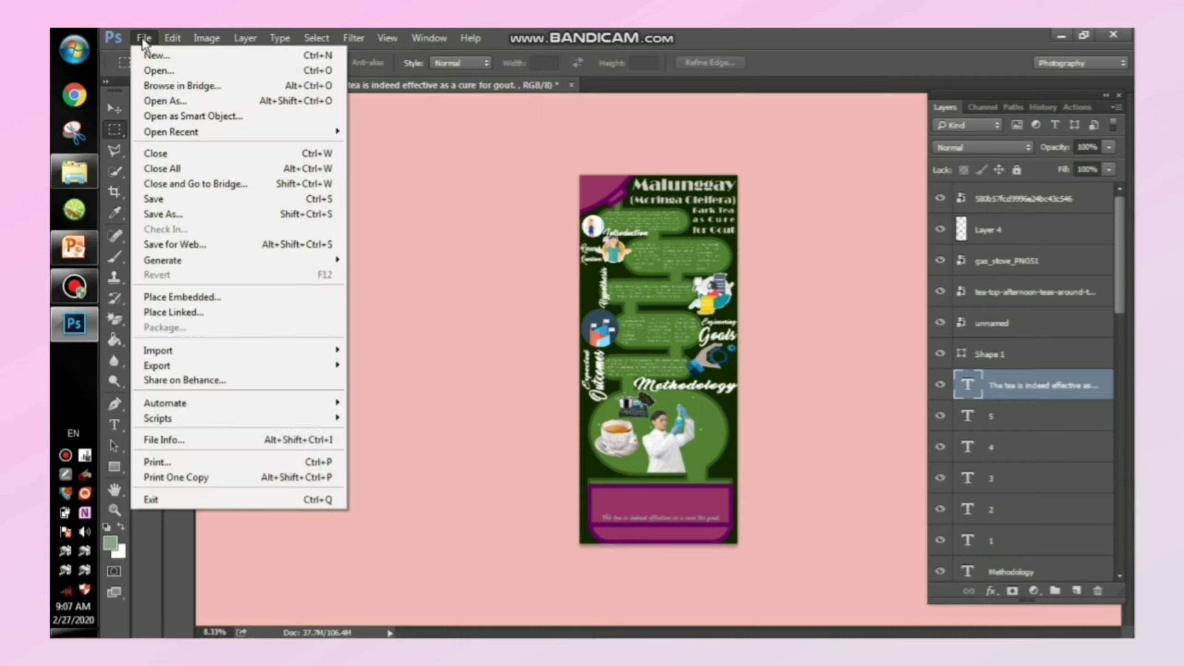
- In Photoshop, create a document named thrifting tips, 5.5 by 12 inches, at 72 pixels/inch in 8-bit CMYK Color
{"action": "left_click", "coordinate": [154, 49]}
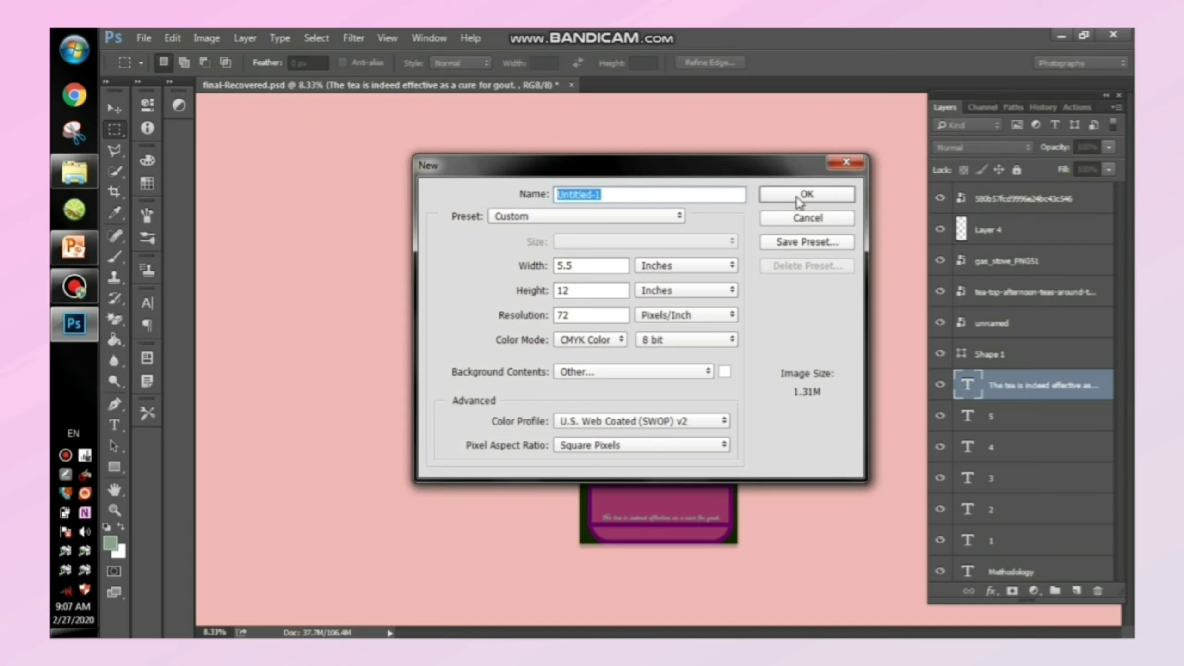
{"action": "type", "text": "thrifting tips"}
{"action": "key", "text": "Return"}
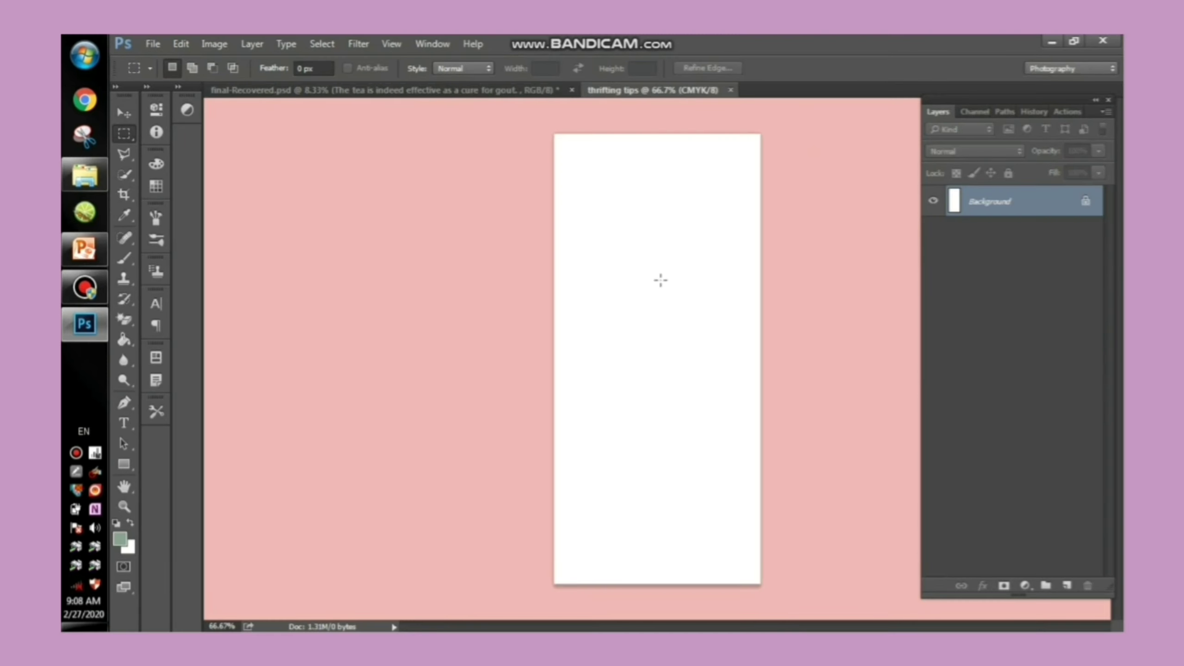
- Fill the background with pale pink #febdd4 using the Paint Bucket tool
{"action": "left_click", "coordinate": [124, 339]}
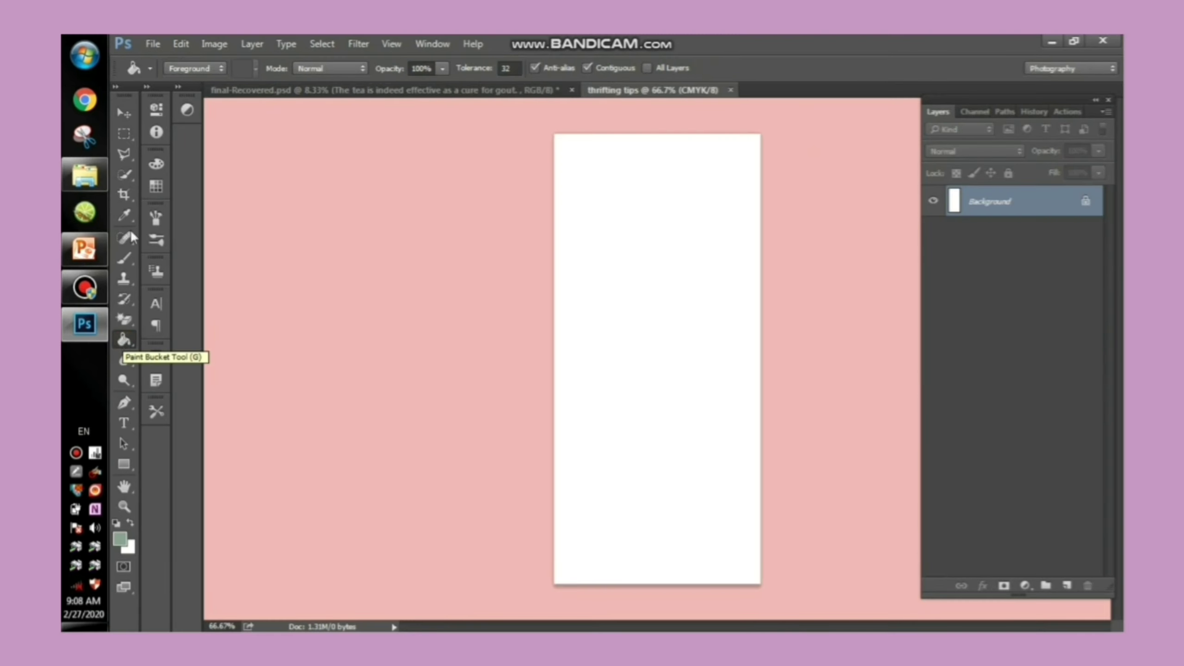
{"action": "left_click", "coordinate": [119, 539]}
{"action": "left_click_drag", "start_coordinate": [370, 204], "coordinate": [361, 92]}
{"action": "left_click_drag", "start_coordinate": [237, 93], "coordinate": [188, 81]}
{"action": "left_click", "coordinate": [496, 72]}
{"action": "left_click", "coordinate": [631, 307]}
- Choose a more saturated pink as the foreground color and fill the background with it
{"action": "left_click", "coordinate": [120, 539]}
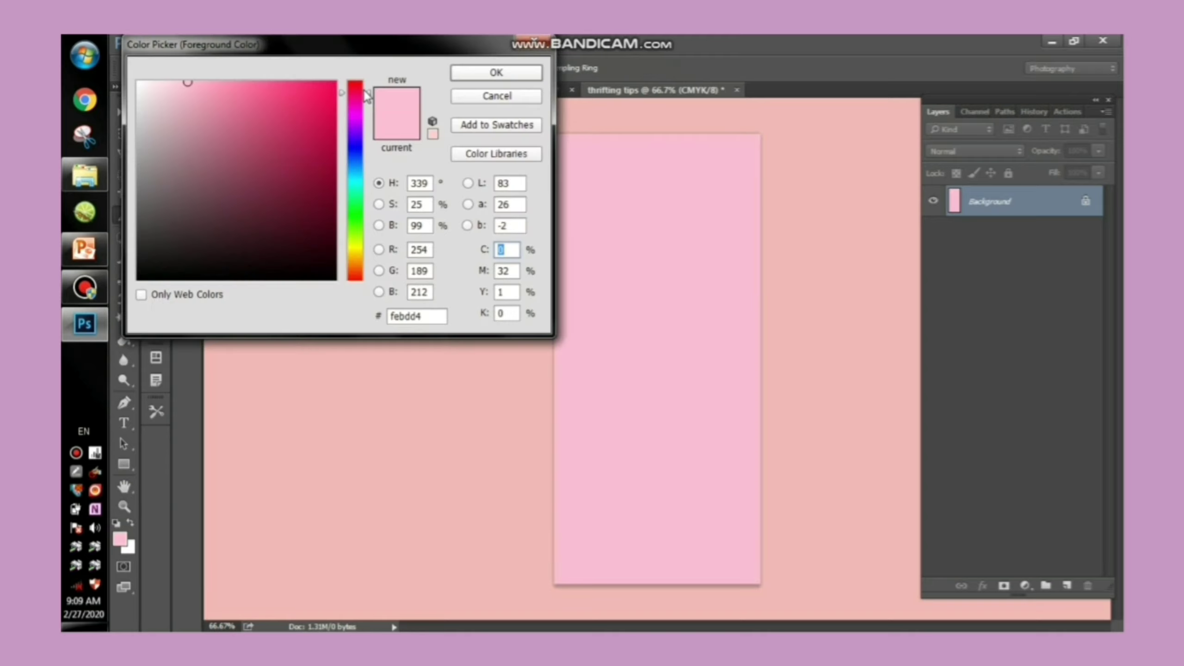
{"action": "left_click_drag", "start_coordinate": [362, 93], "coordinate": [362, 89]}
{"action": "left_click_drag", "start_coordinate": [217, 98], "coordinate": [227, 83]}
{"action": "left_click", "coordinate": [495, 72]}
{"action": "left_click", "coordinate": [633, 262]}
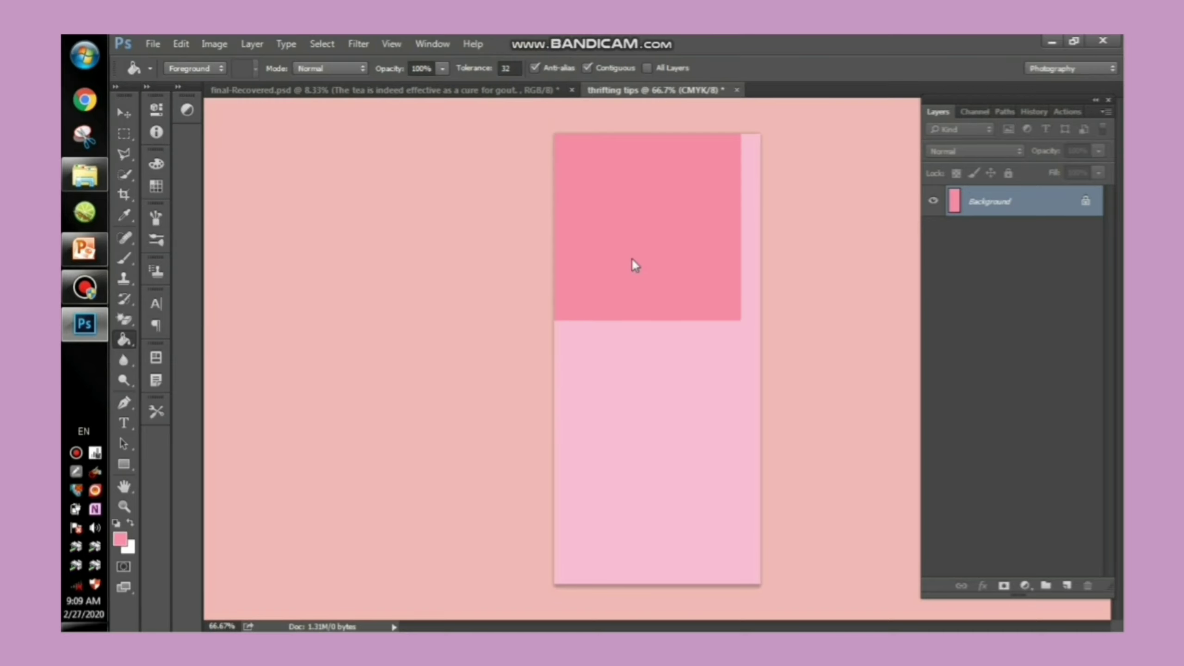
{"action": "left_click", "coordinate": [153, 44]}
{"action": "left_click", "coordinate": [163, 59]}
{"action": "key", "text": "Escape"}
- Open juks.png from the Butterbee Studio folder on the Desktop
{"action": "left_click", "coordinate": [153, 44]}
{"action": "left_click", "coordinate": [161, 74]}
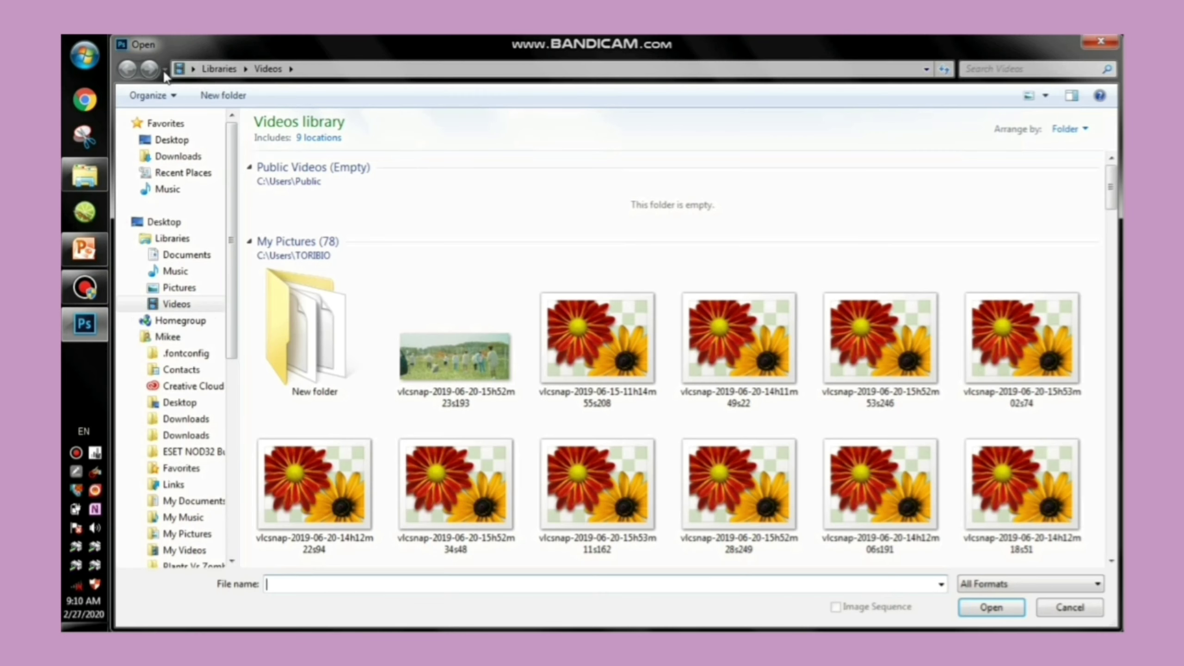
{"action": "scroll", "coordinate": [220, 280], "scroll_direction": "down", "scroll_amount": 1}
{"action": "left_click", "coordinate": [205, 117]}
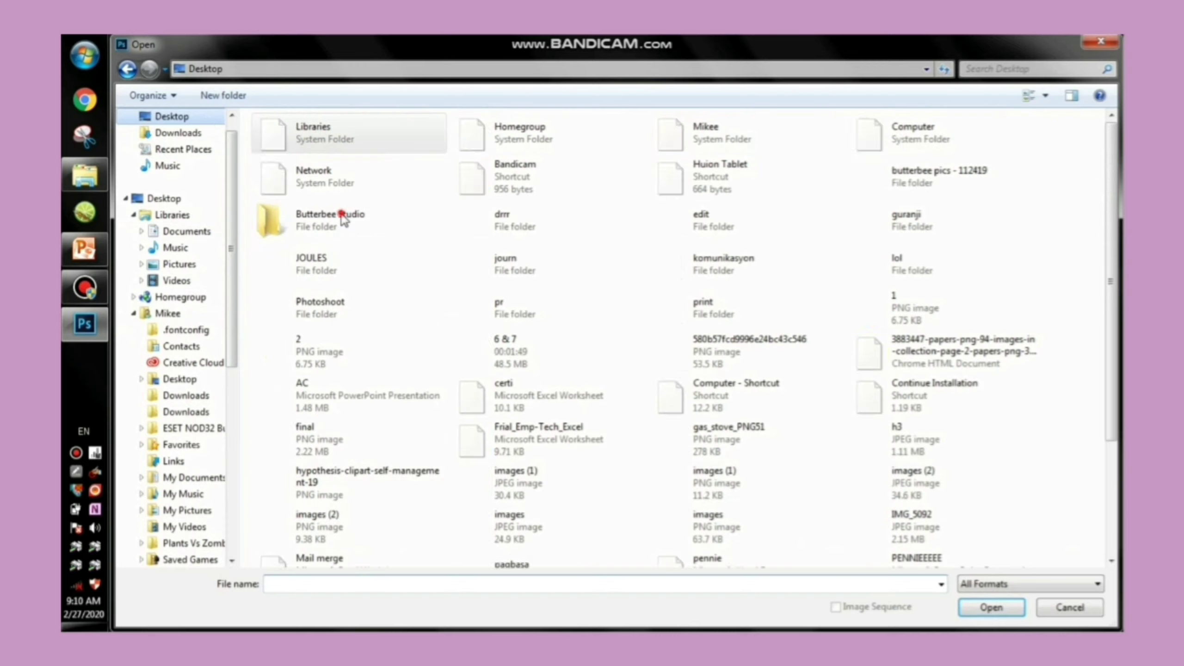
{"action": "double_click", "coordinate": [321, 157]}
{"action": "left_click", "coordinate": [378, 154]}
{"action": "left_click", "coordinate": [1002, 607]}
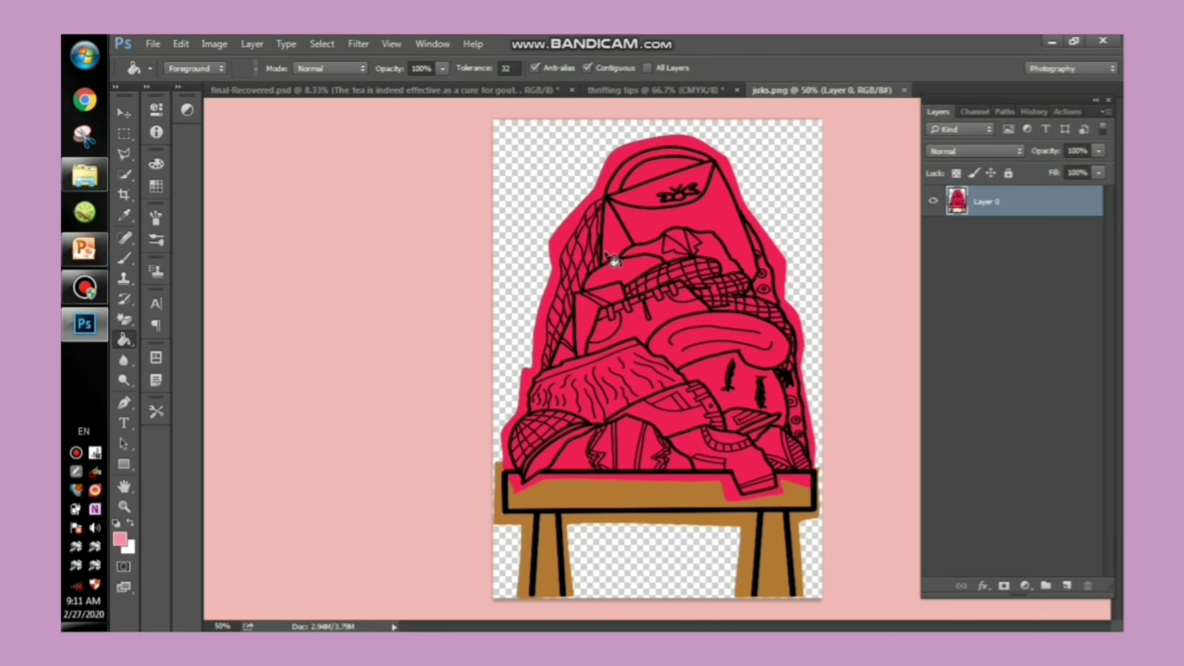
- Float the juks.png document and copy its clothes-pile illustration into the thrifting tips canvas
{"action": "left_click_drag", "start_coordinate": [802, 90], "coordinate": [734, 273]}
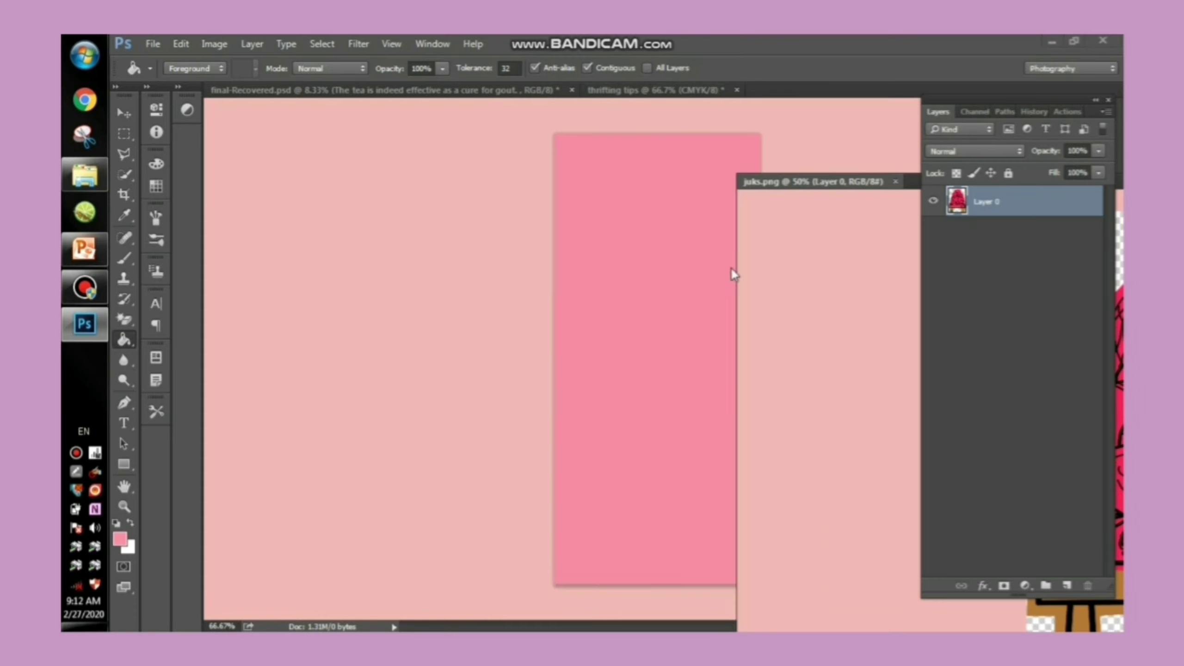
{"action": "left_click_drag", "start_coordinate": [658, 314], "coordinate": [659, 315]}
{"action": "key", "text": "v"}
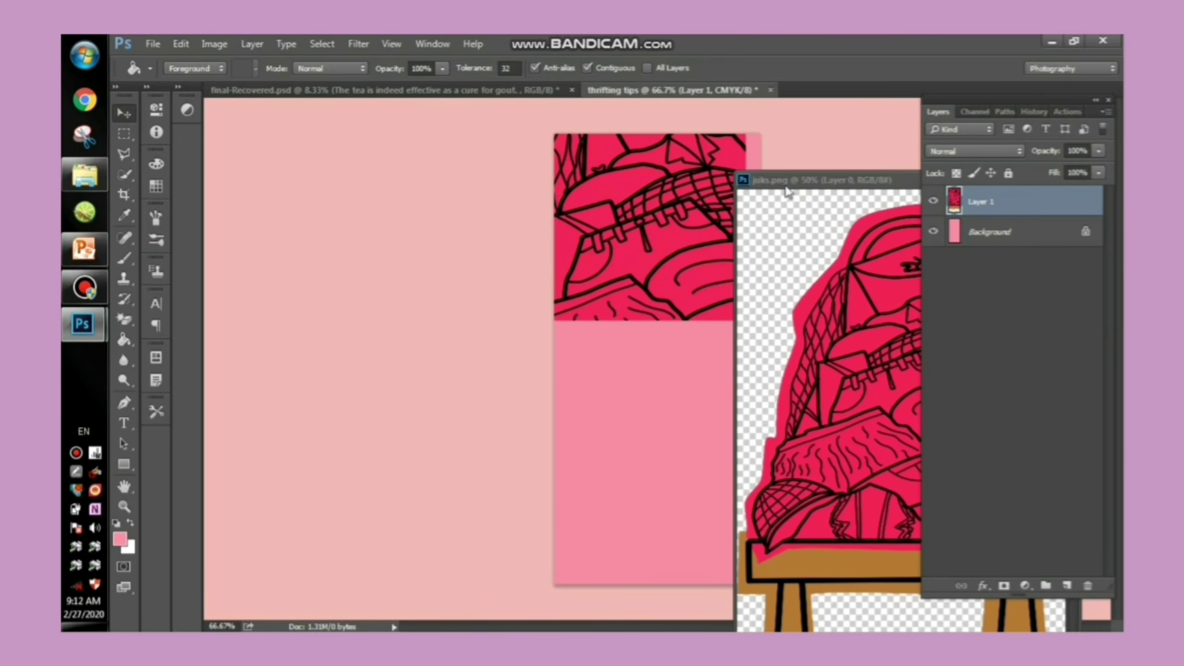
- Close the juks.png document and scale the copied illustration down to fit the lower part of the canvas
{"action": "left_click_drag", "start_coordinate": [785, 185], "coordinate": [558, 180]}
{"action": "left_click", "coordinate": [830, 175]}
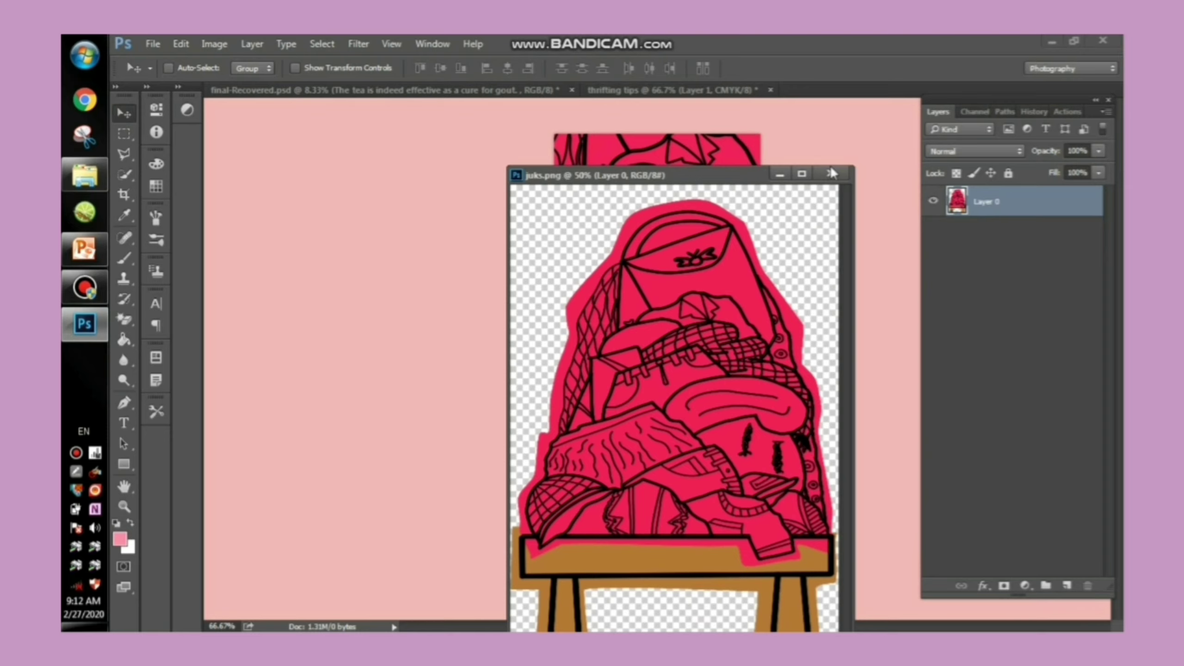
{"action": "left_click", "coordinate": [831, 173]}
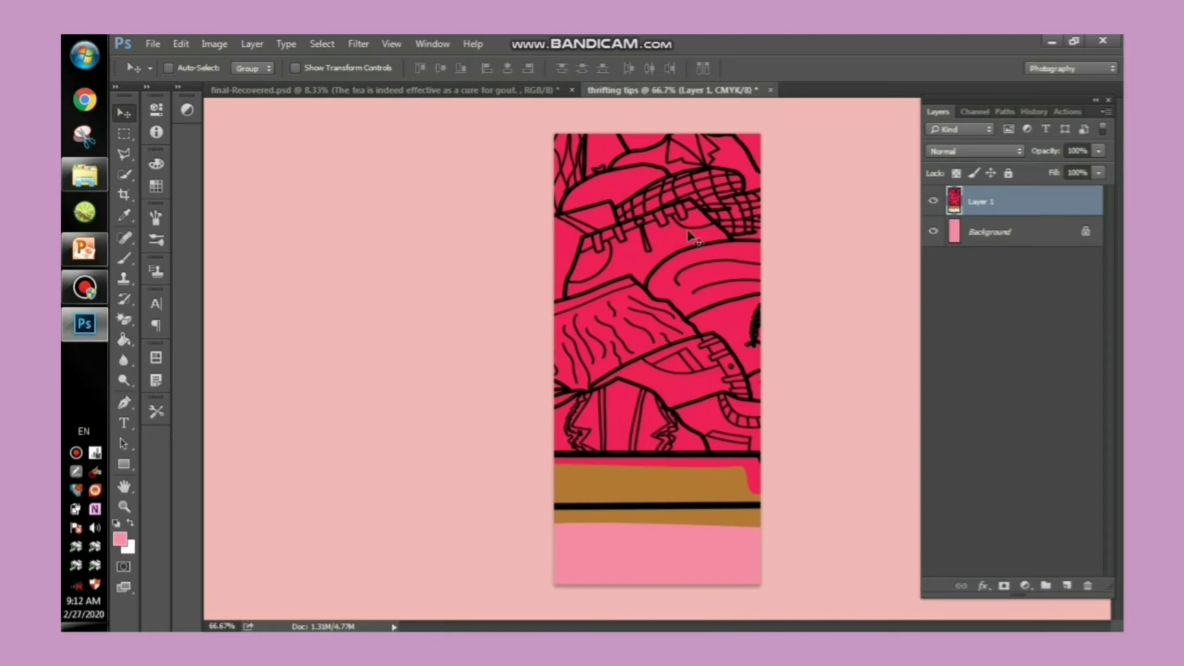
{"action": "key", "text": "ctrl+t"}
{"action": "left_click", "coordinate": [124, 507]}
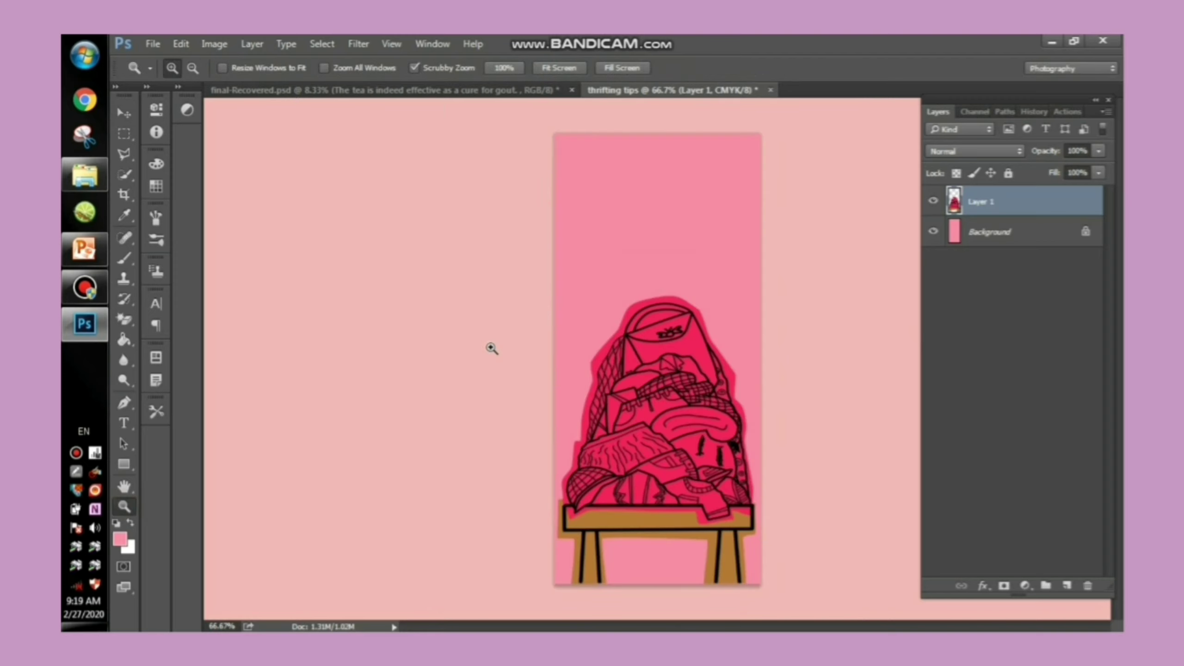
- Add a text box near the canvas's upper edge reading "thrifting" and color the text white
{"action": "left_click", "coordinate": [123, 423]}
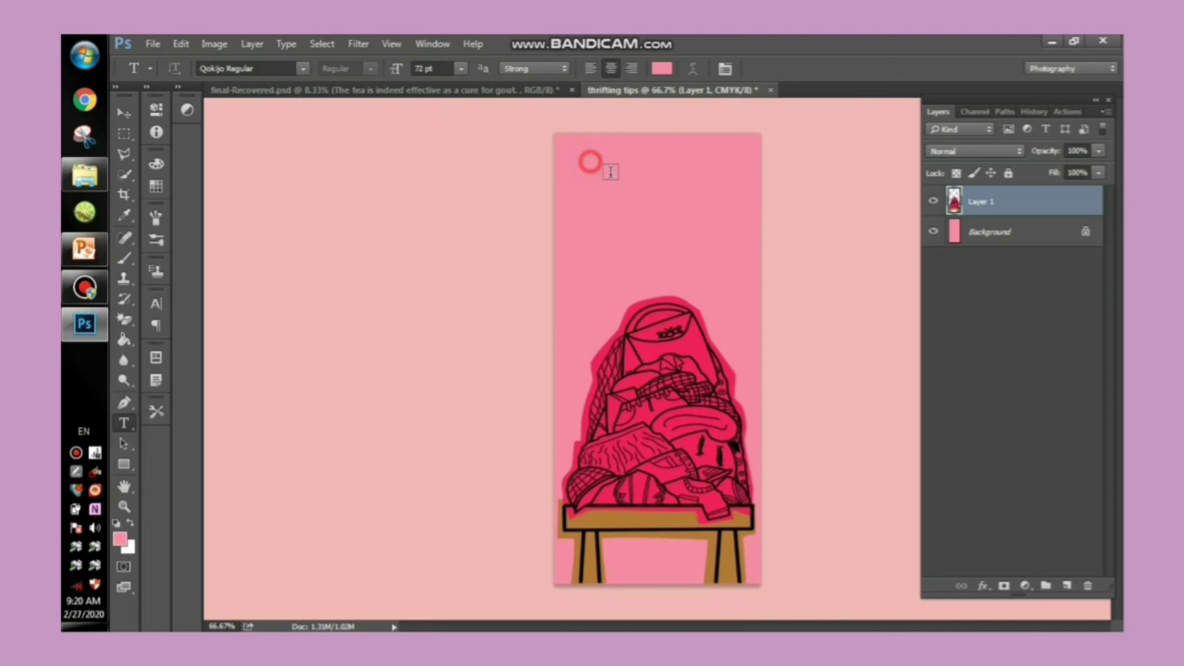
{"action": "left_click_drag", "start_coordinate": [577, 152], "coordinate": [744, 217]}
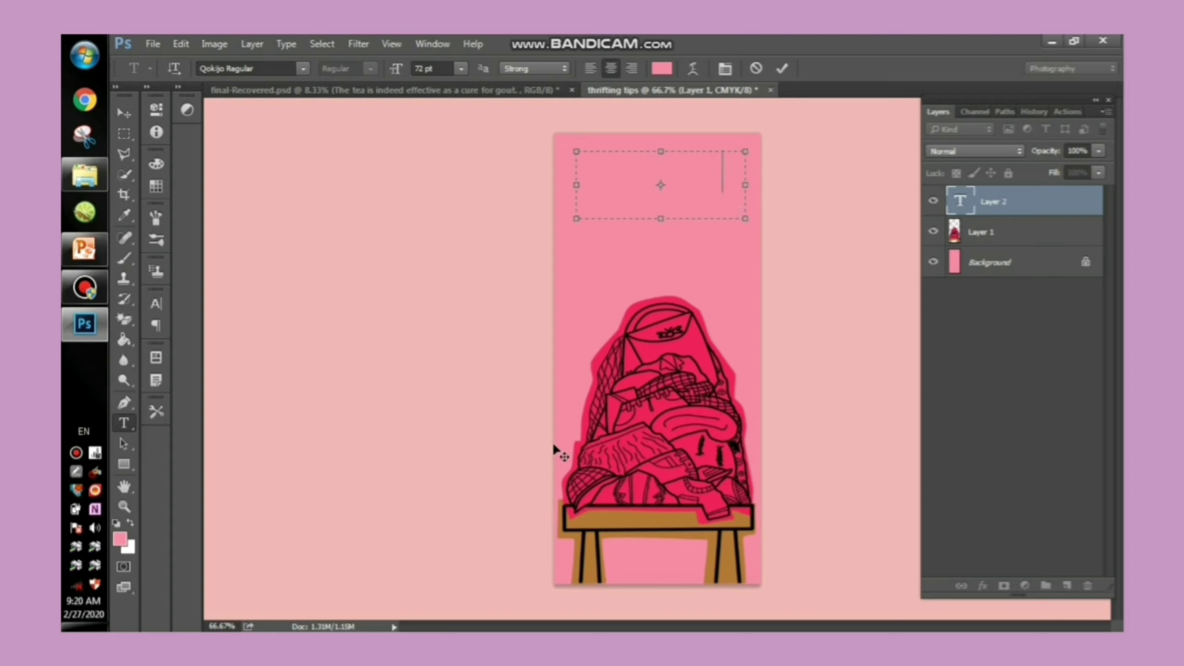
{"action": "left_click_drag", "start_coordinate": [722, 185], "coordinate": [573, 188]}
{"action": "left_click", "coordinate": [661, 69]}
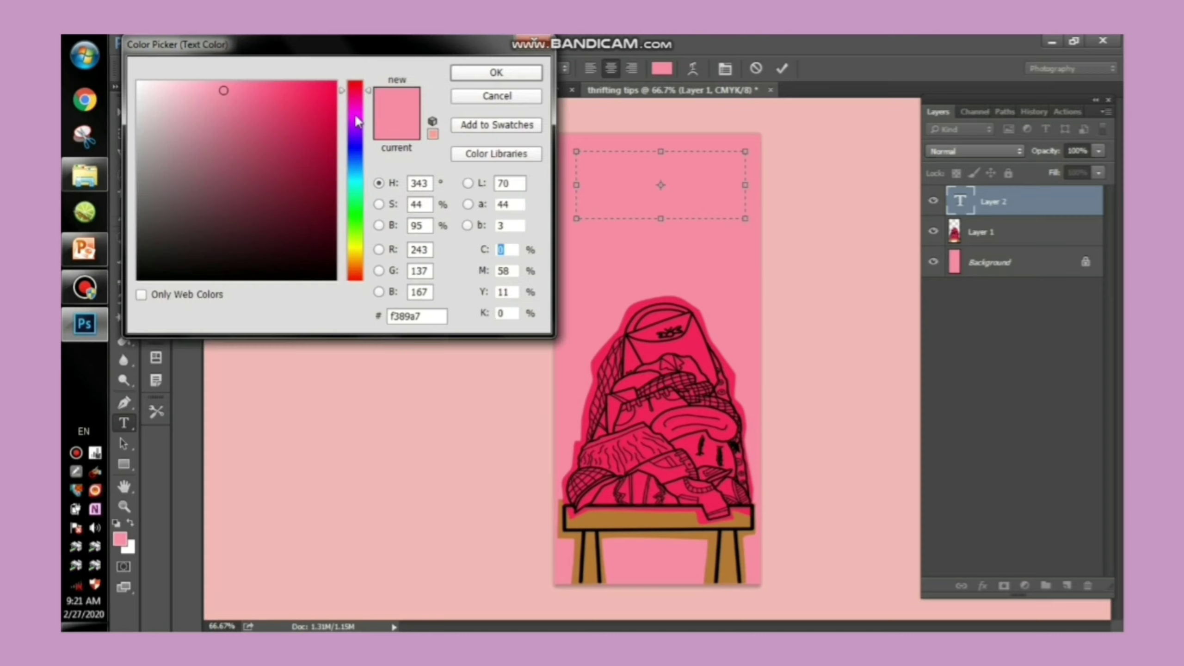
{"action": "left_click", "coordinate": [139, 82]}
{"action": "left_click", "coordinate": [489, 74]}
- Set the title's font to PonyMaker Regular, widen its text box to the canvas width and move it up to the upper edge
{"action": "left_click", "coordinate": [302, 69]}
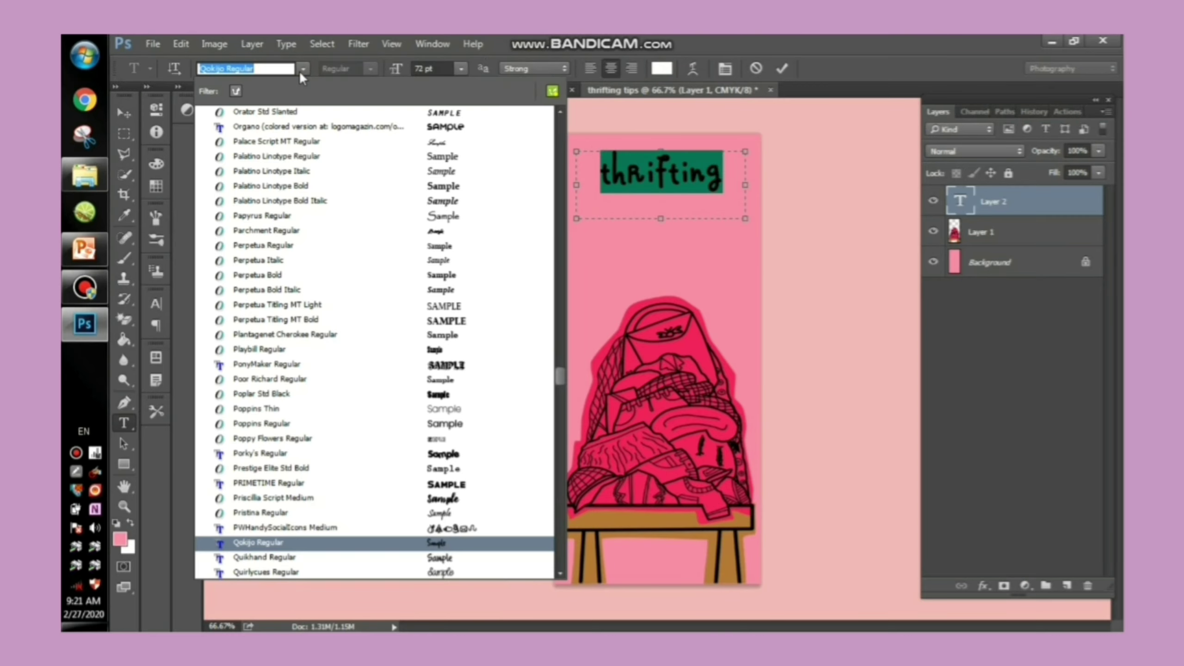
{"action": "left_click", "coordinate": [466, 365]}
{"action": "left_click_drag", "start_coordinate": [568, 188], "coordinate": [550, 187]}
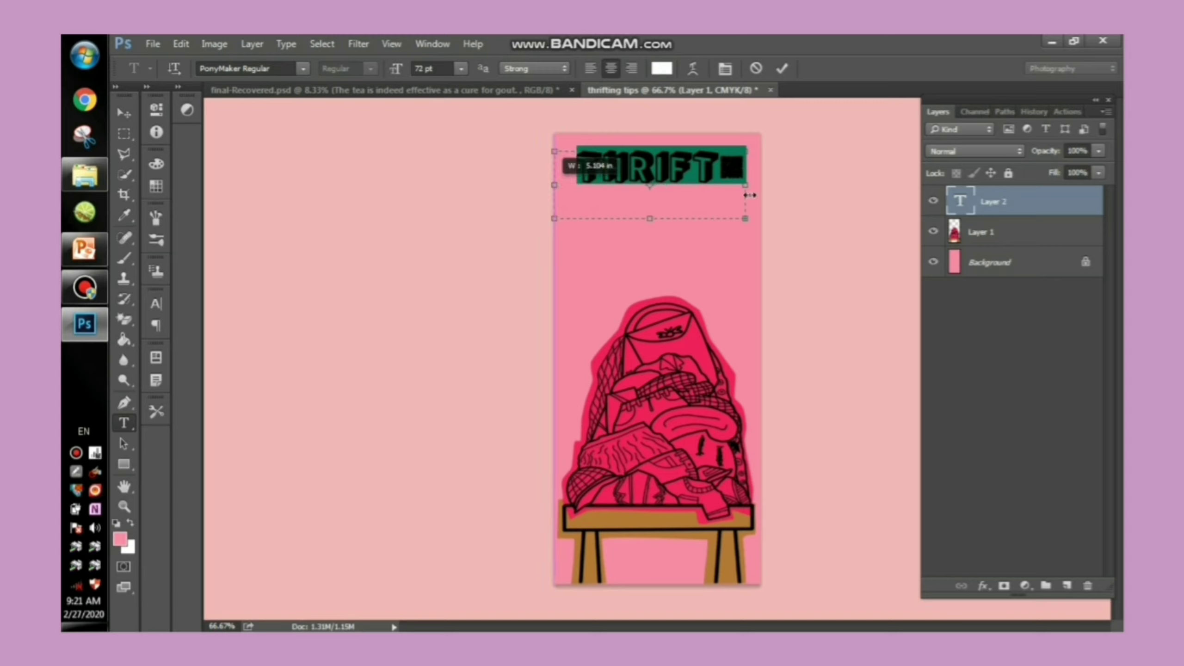
{"action": "left_click_drag", "start_coordinate": [746, 185], "coordinate": [764, 187]}
{"action": "left_click_drag", "start_coordinate": [700, 254], "coordinate": [696, 249]}
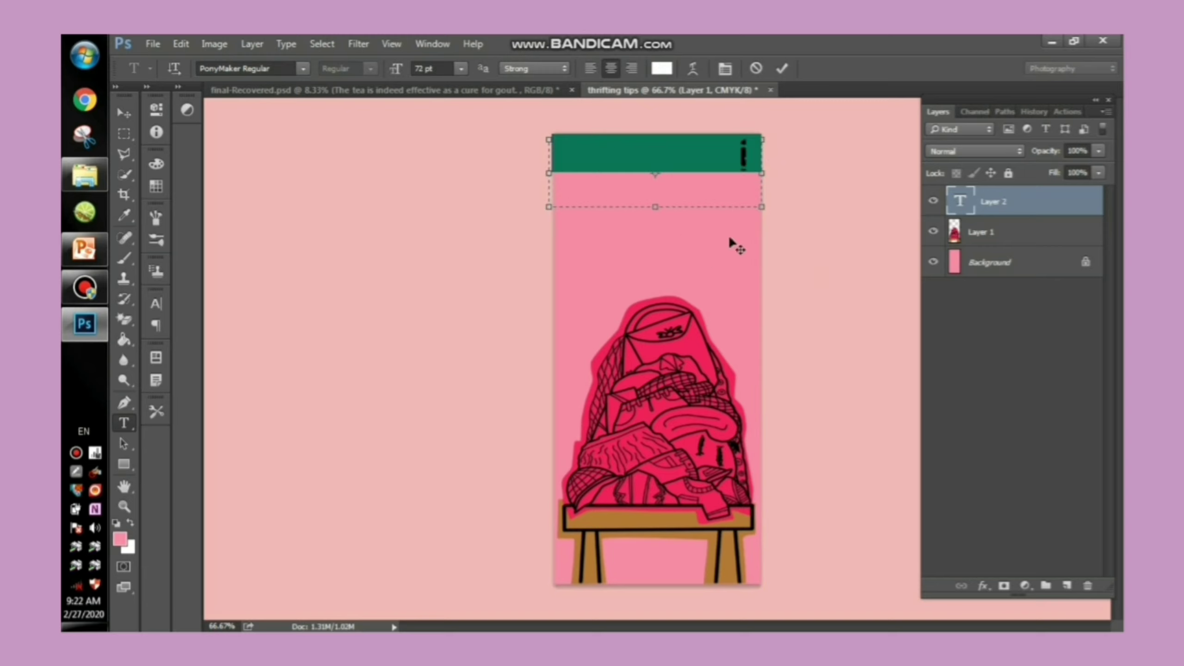
- Adjust the title text box's position slightly and set all of its text to 70 pt
{"action": "left_click", "coordinate": [124, 424]}
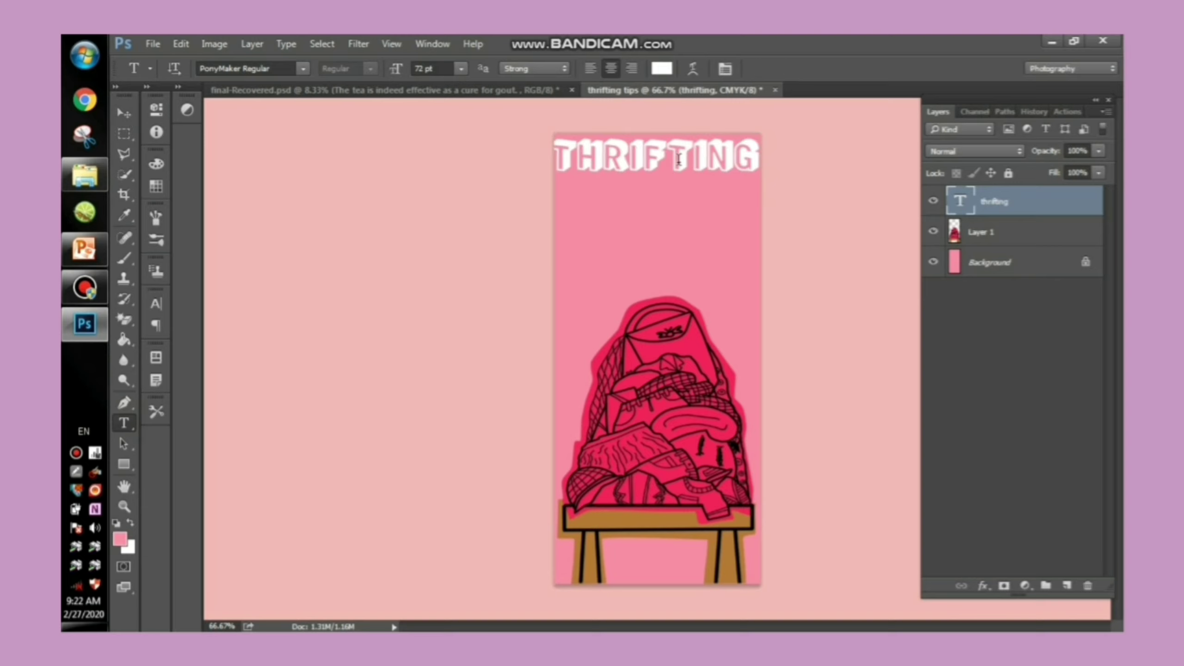
{"action": "left_click", "coordinate": [678, 159]}
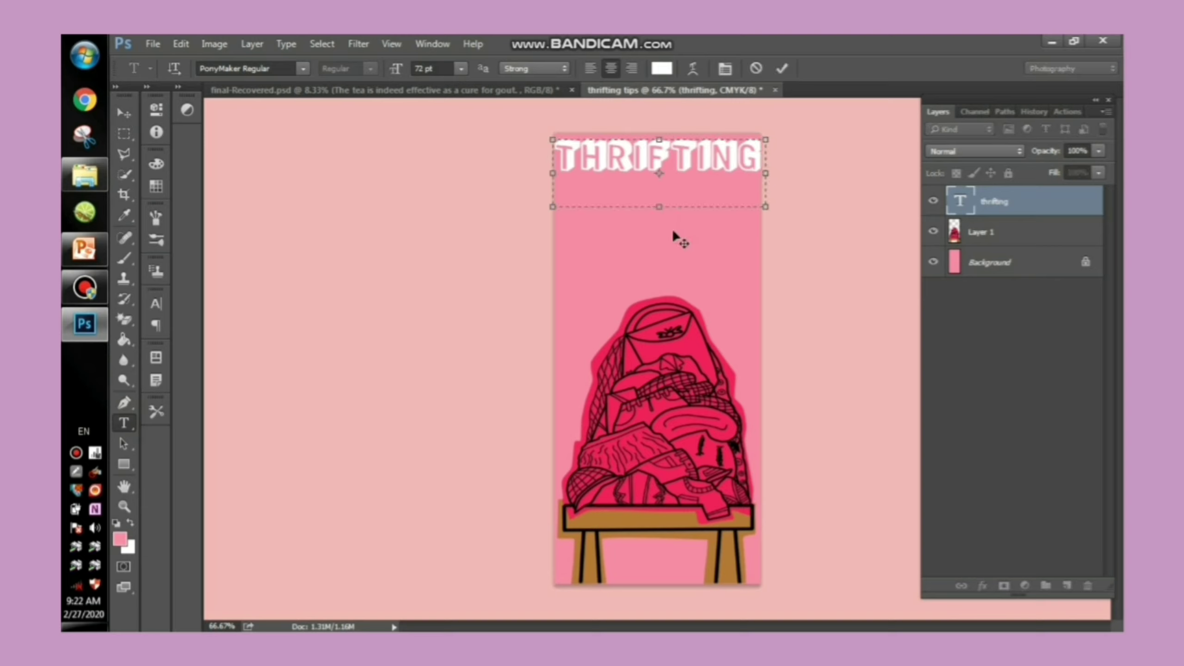
{"action": "left_click_drag", "start_coordinate": [672, 231], "coordinate": [672, 230]}
{"action": "key", "text": "ctrl+a"}
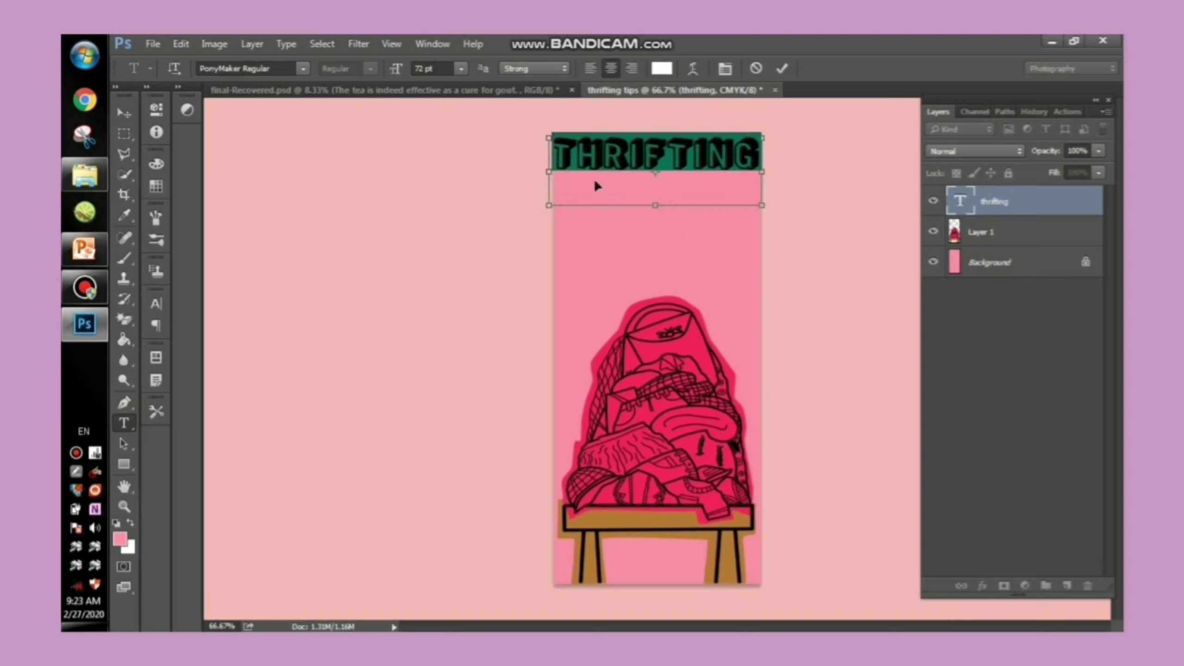
{"action": "left_click", "coordinate": [423, 68]}
{"action": "key", "text": "BackSpace"}
{"action": "type", "text": "0"}
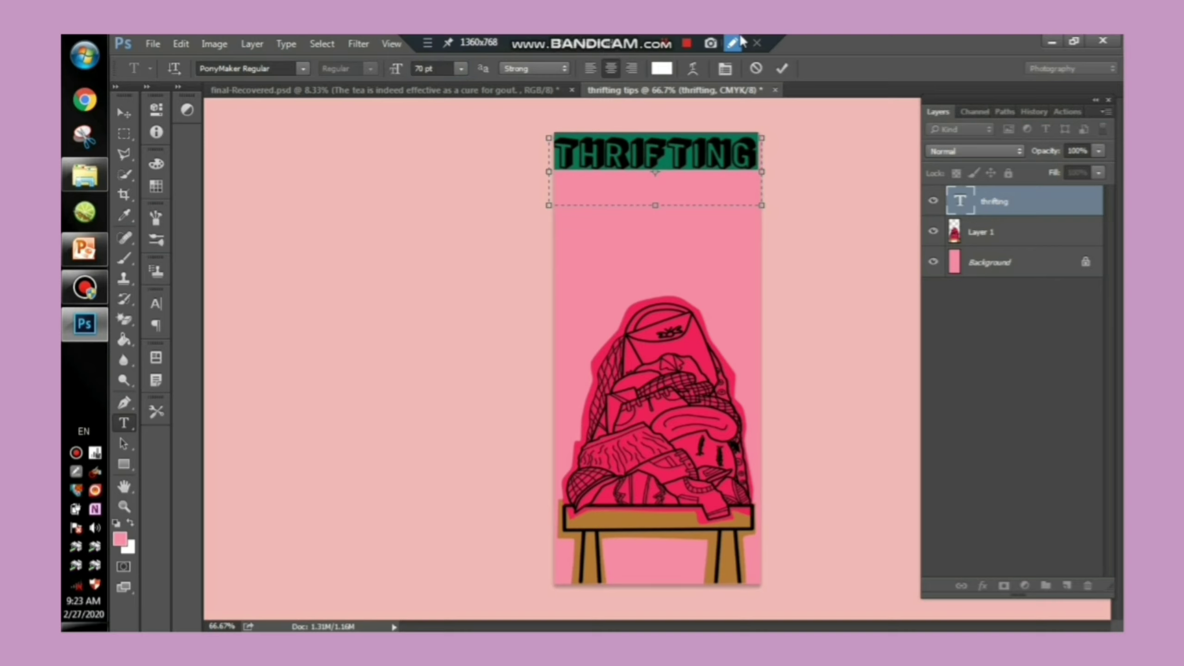
- Shift the THRIFTING title up against the canvas's upper edge and display its character settings
{"action": "left_click_drag", "start_coordinate": [731, 252], "coordinate": [734, 252]}
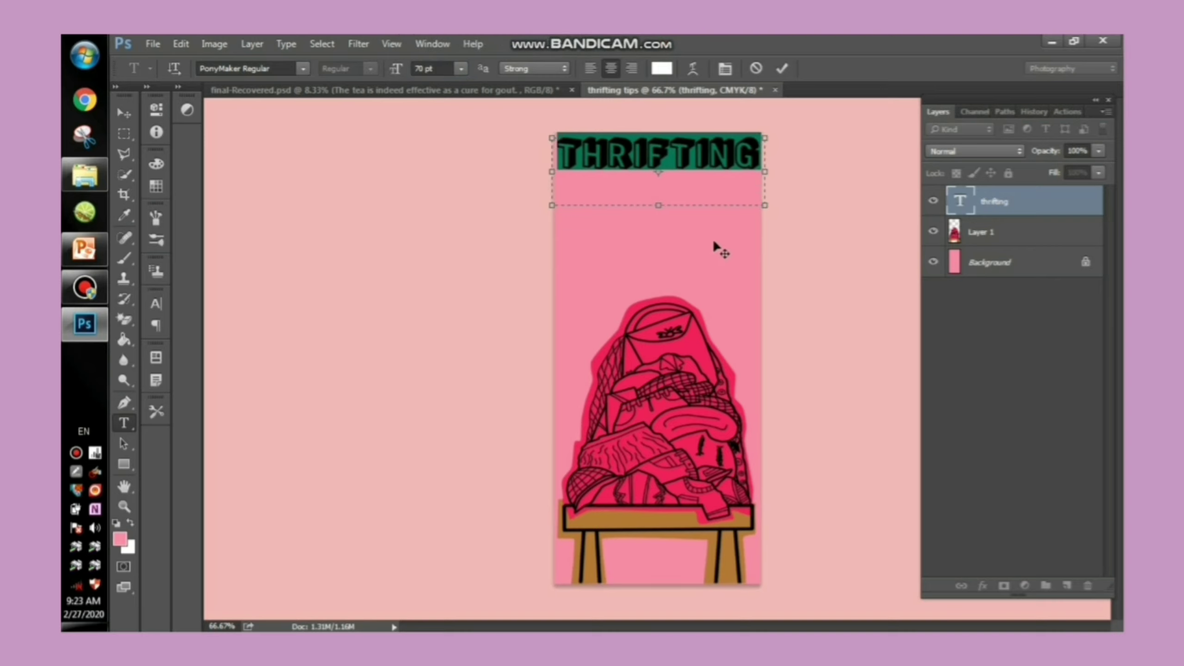
{"action": "left_click", "coordinate": [123, 402]}
{"action": "left_click", "coordinate": [124, 424]}
{"action": "left_click", "coordinate": [608, 154]}
{"action": "key", "text": "ctrl+t"}
{"action": "key", "text": "Left"}
{"action": "key", "text": "ctrl+t"}
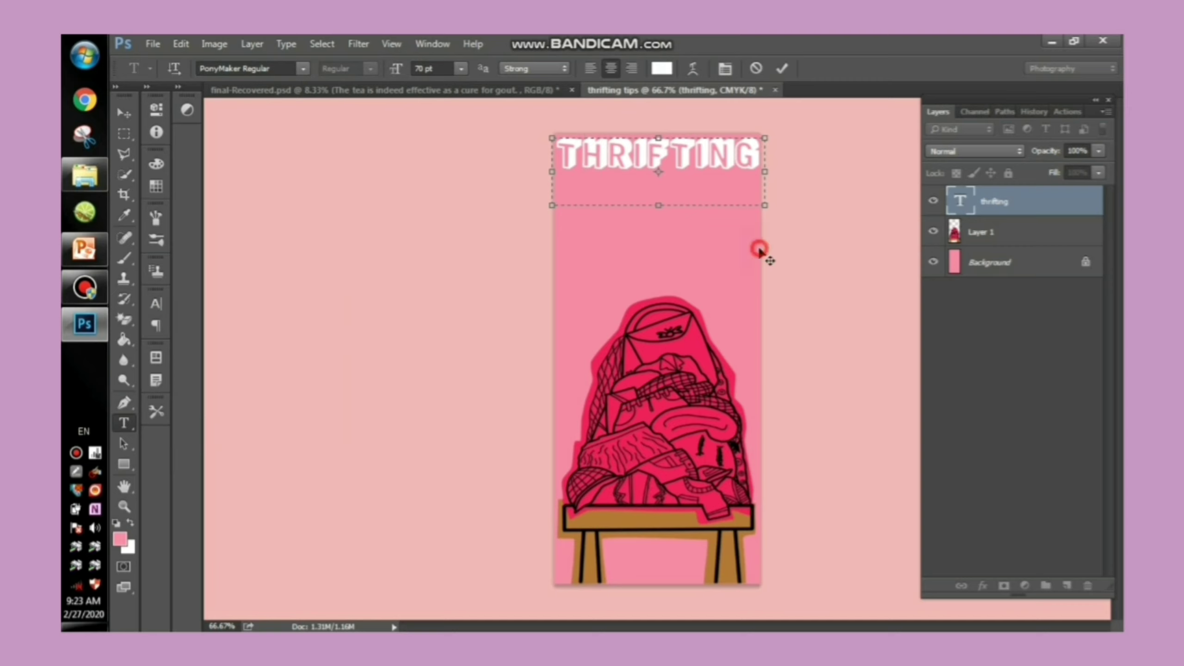
{"action": "key", "text": "ctrl+t"}
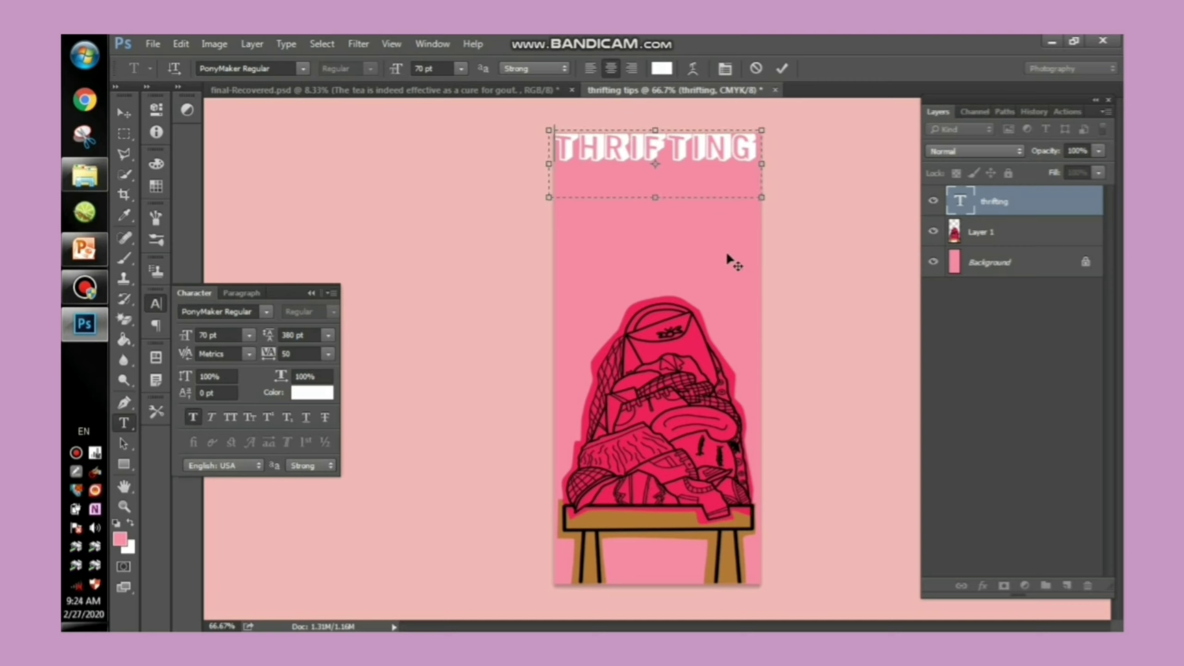